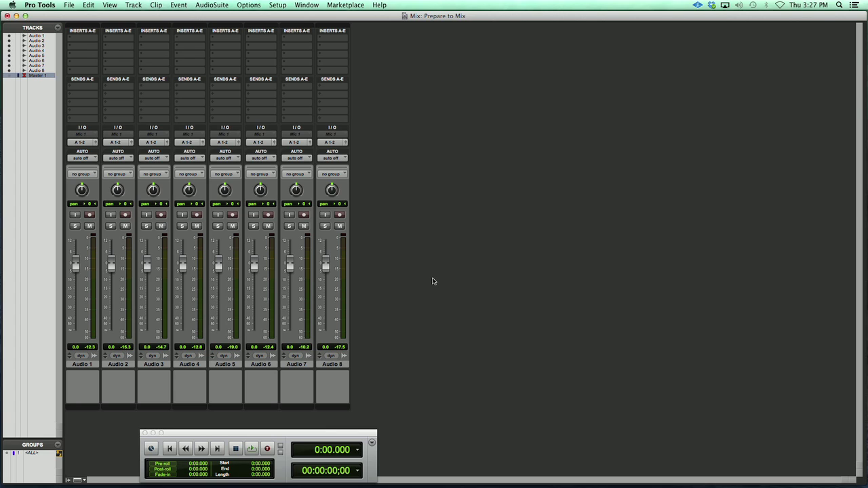
- Start playback of the Prepare to Mix session from the Mix window
key(space)
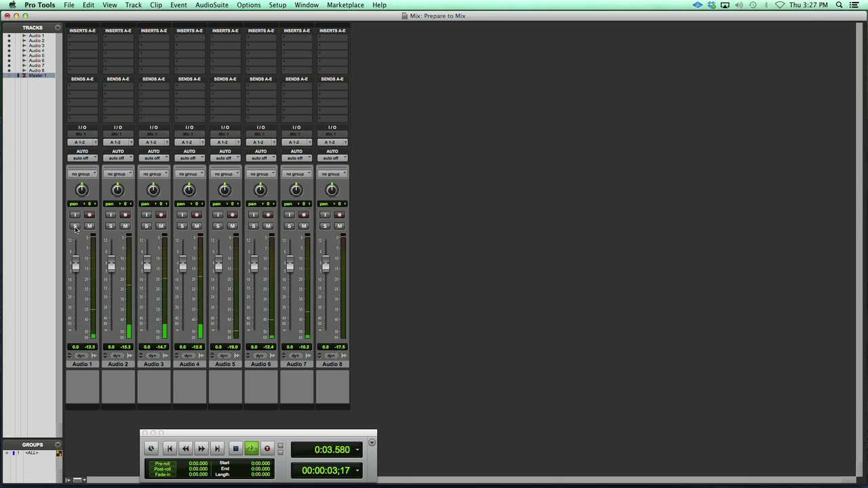
- Solo the first two tracks and rename them Kick and Snare
click(74, 226)
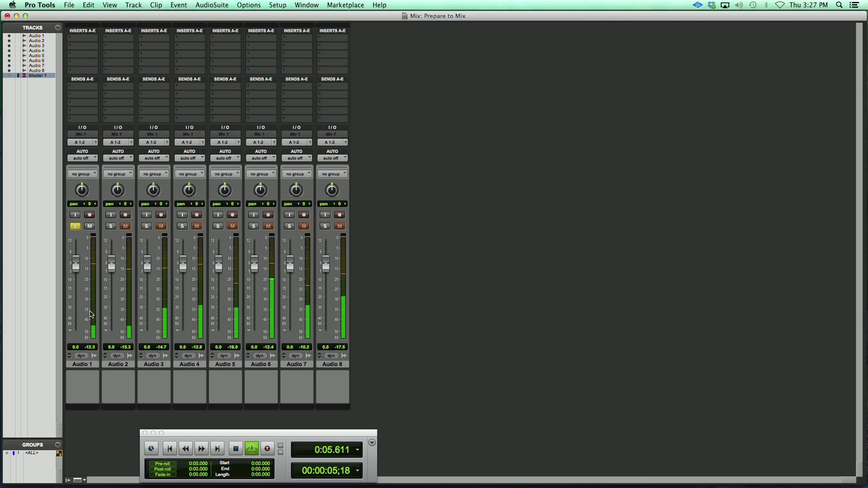
double_click(82, 364)
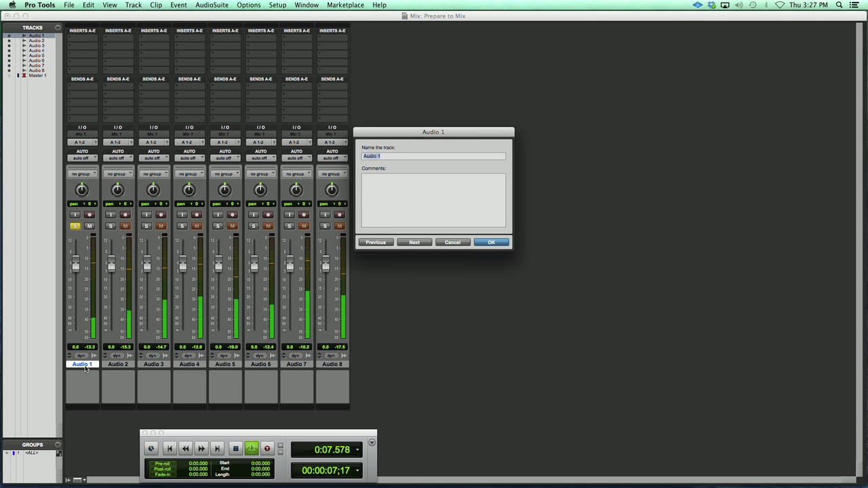
text(Kick)
key(Return)
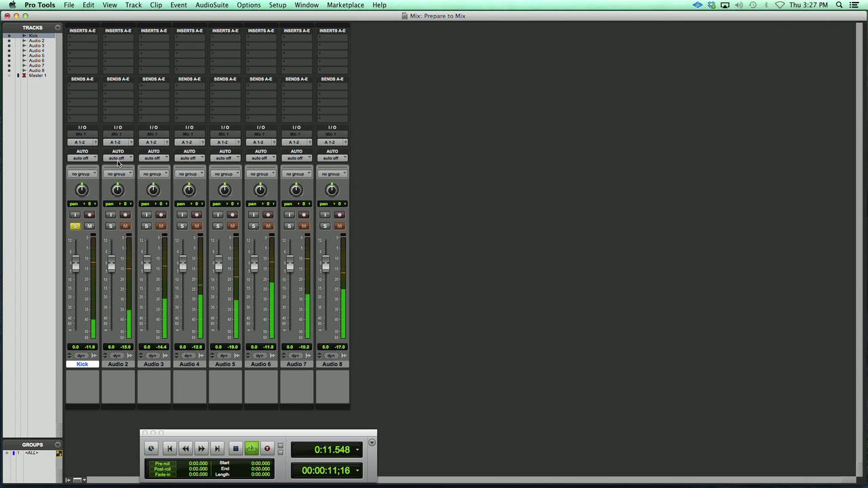
click(111, 226)
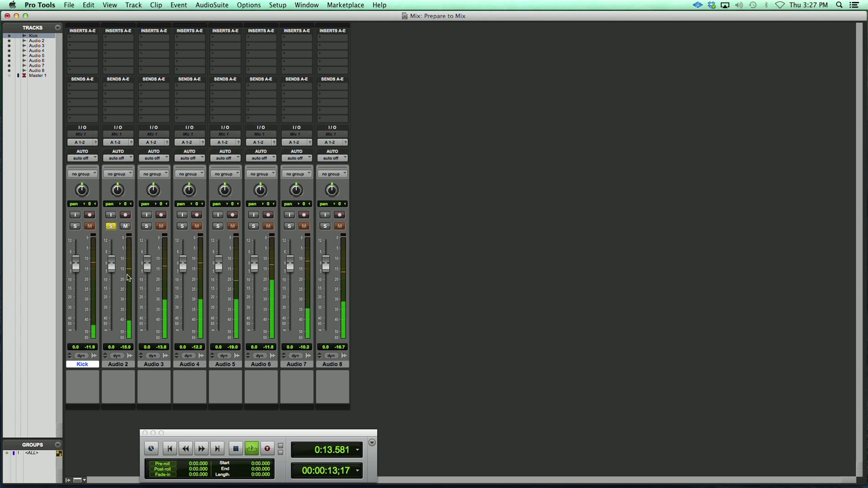
double_click(119, 364)
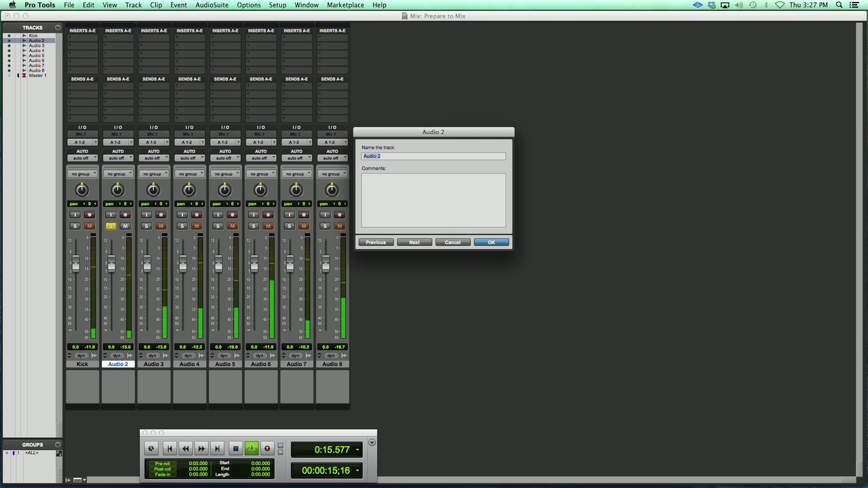
text(Snare)
key(Return)
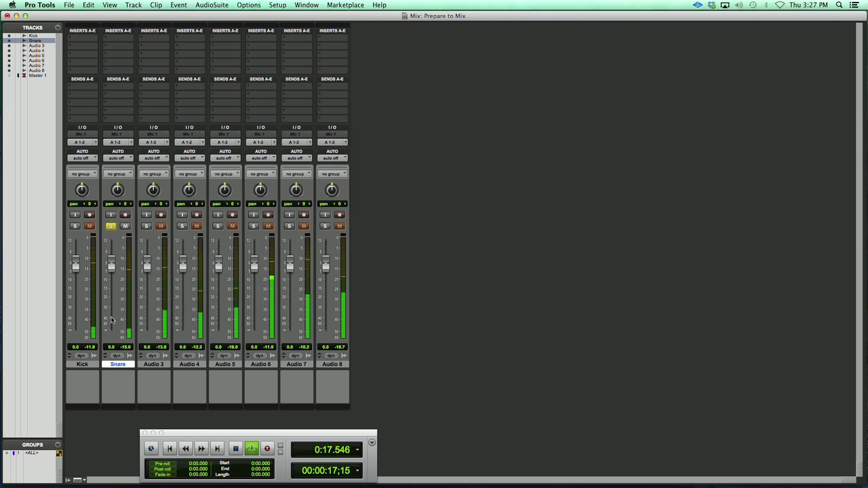
- Solo tracks three and four to compare them, then rename them OH L and OH R
click(146, 225)
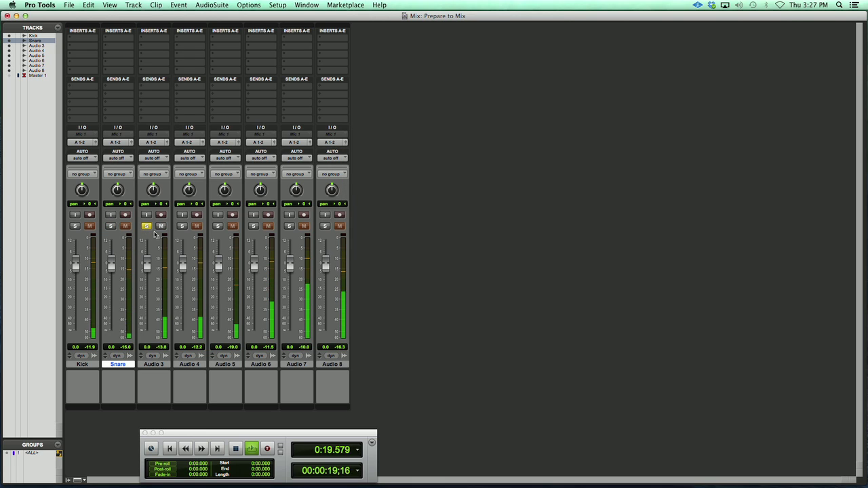
click(182, 226)
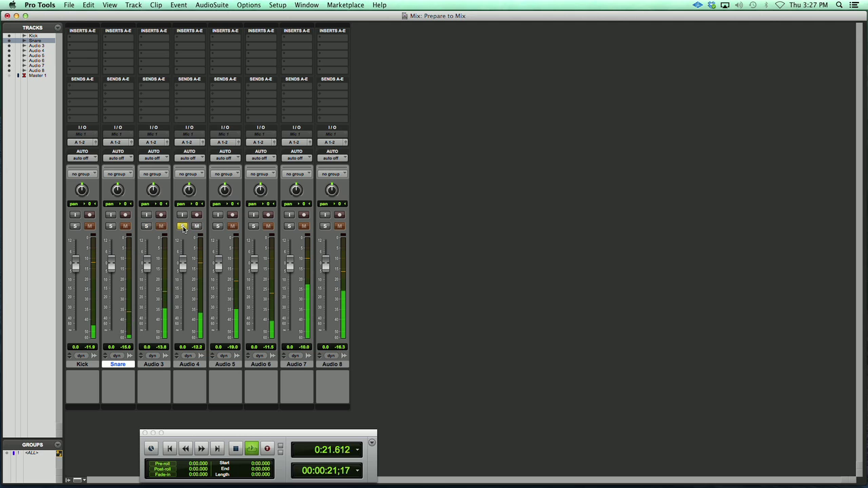
click(154, 364)
double_click(154, 364)
text(OH )
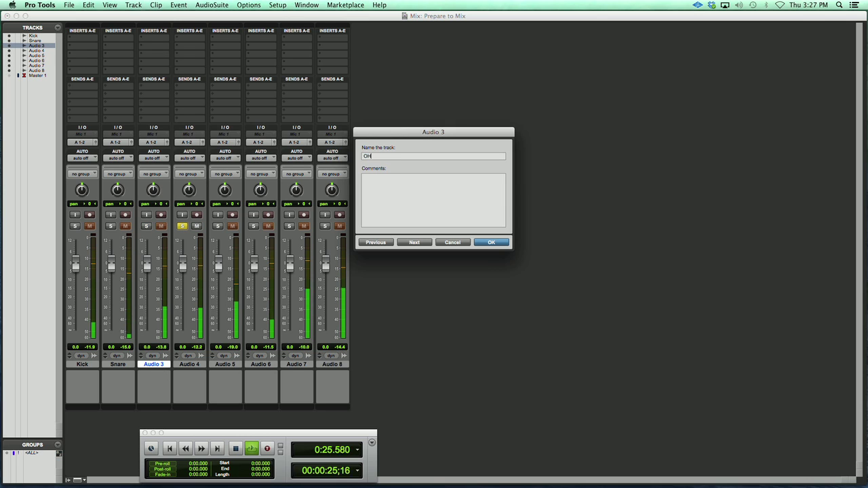
text(L)
key(Return)
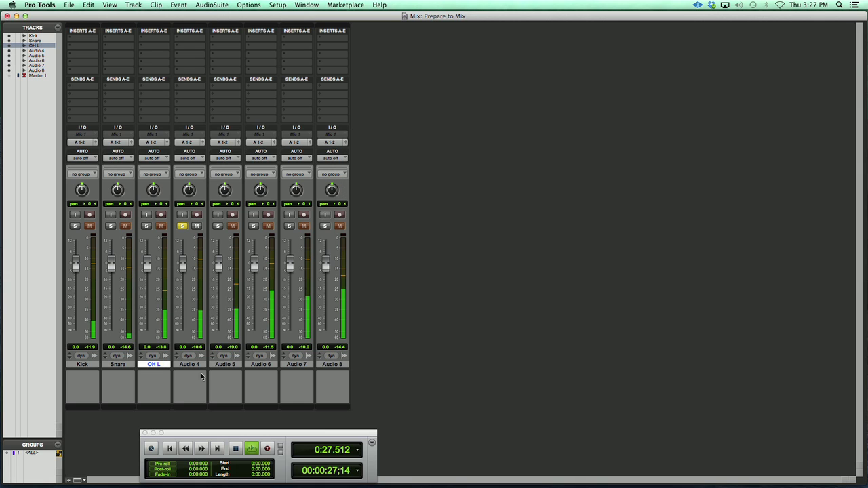
double_click(201, 365)
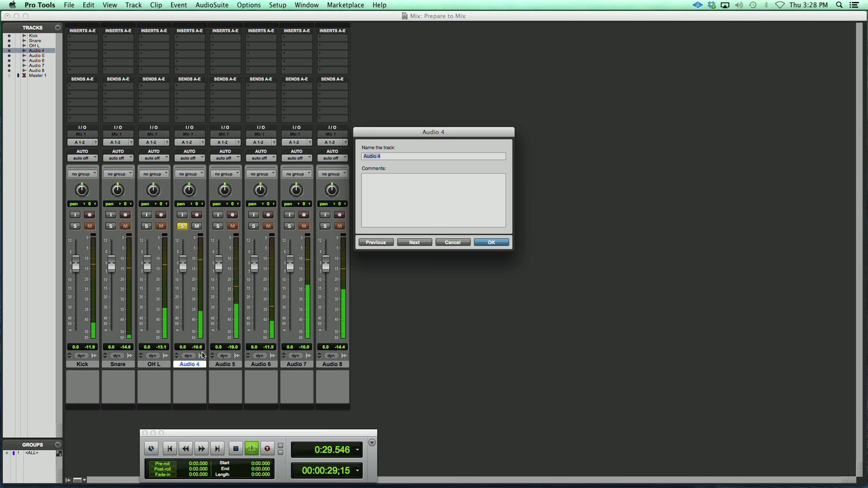
text(OH R)
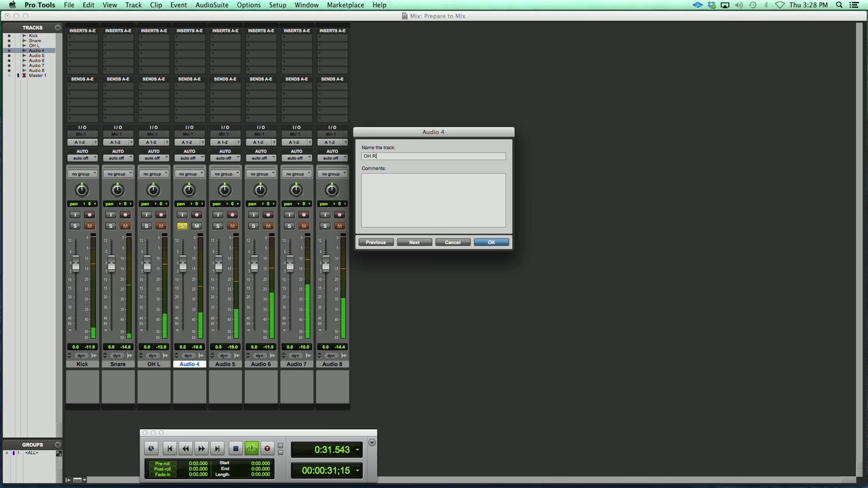
key(Return)
- Solo tracks five and six and rename them Bass and Guitar 1
click(217, 225)
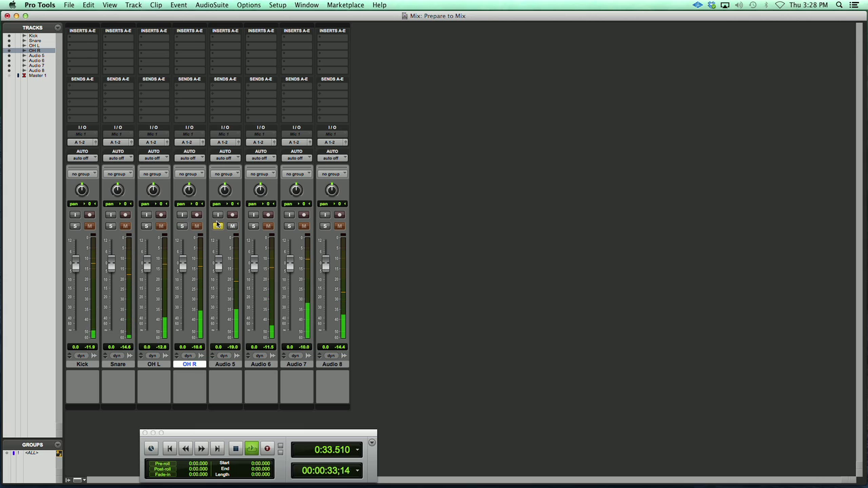
double_click(229, 364)
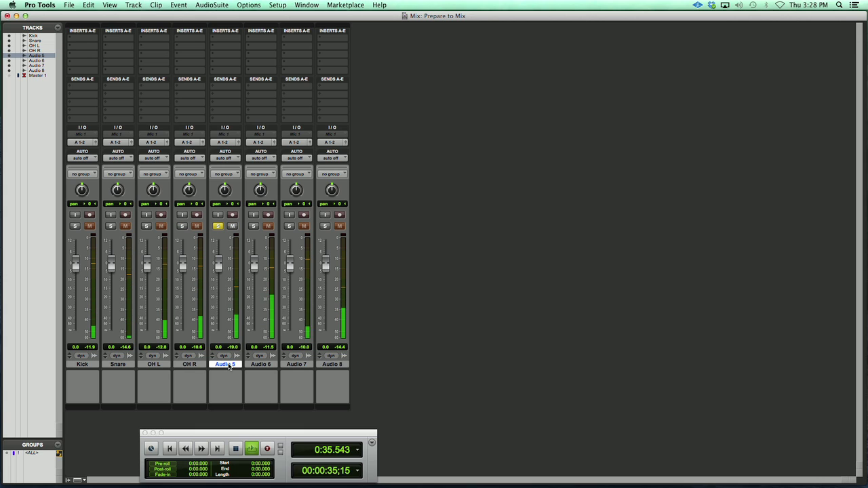
text(Bass)
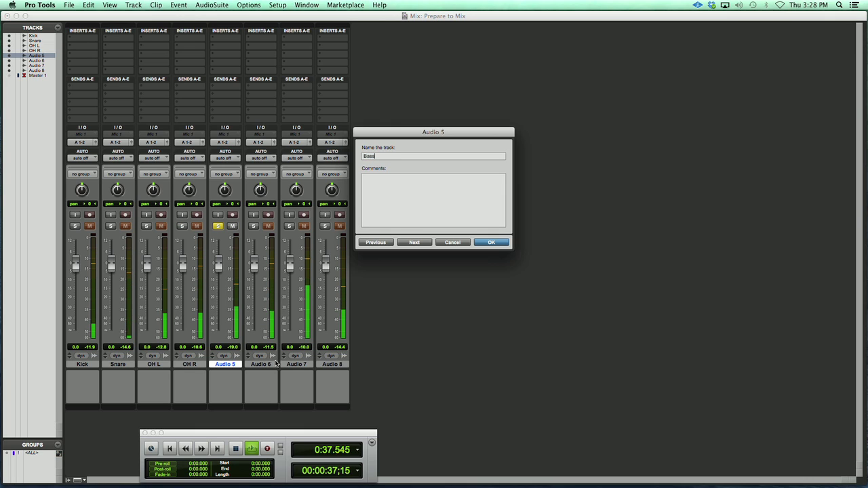
key(Return)
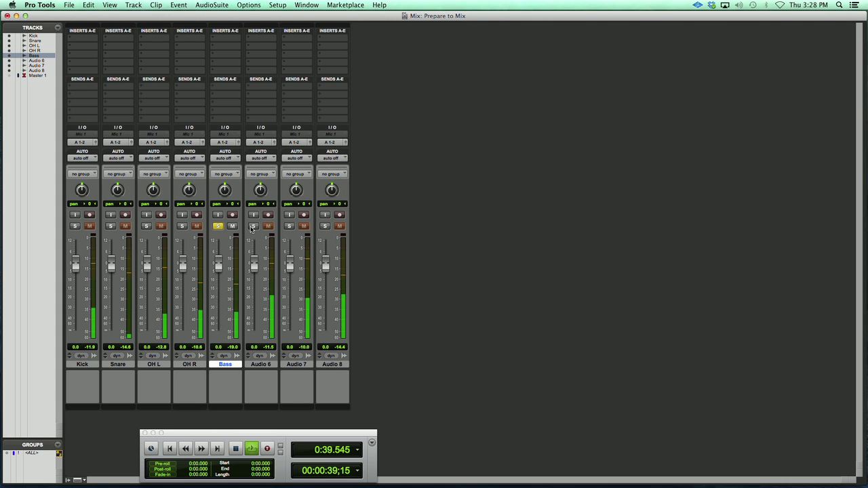
click(252, 226)
double_click(260, 364)
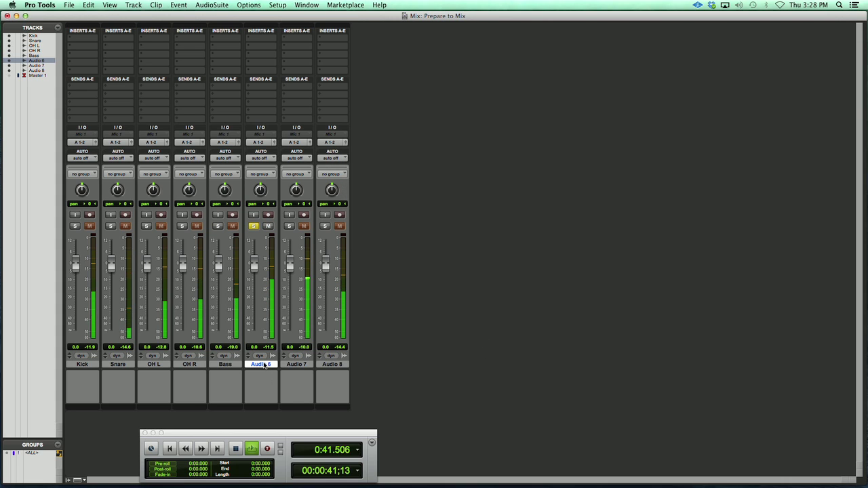
text(Guitar)
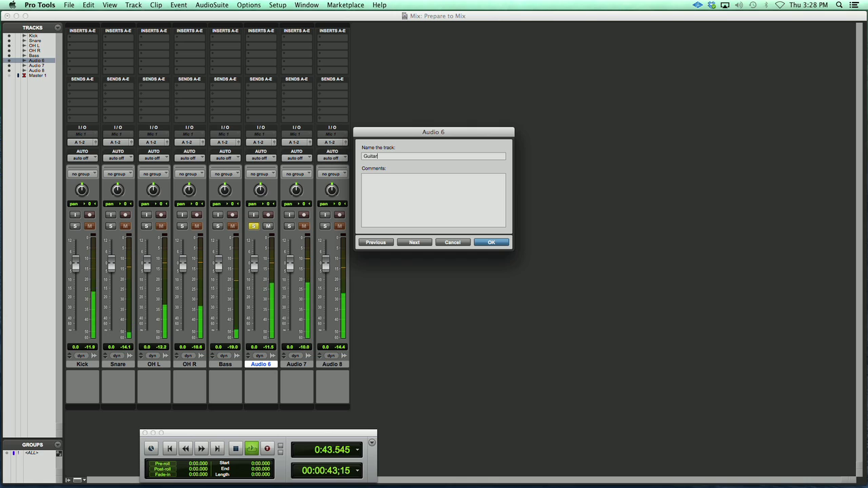
text( 1)
key(Return)
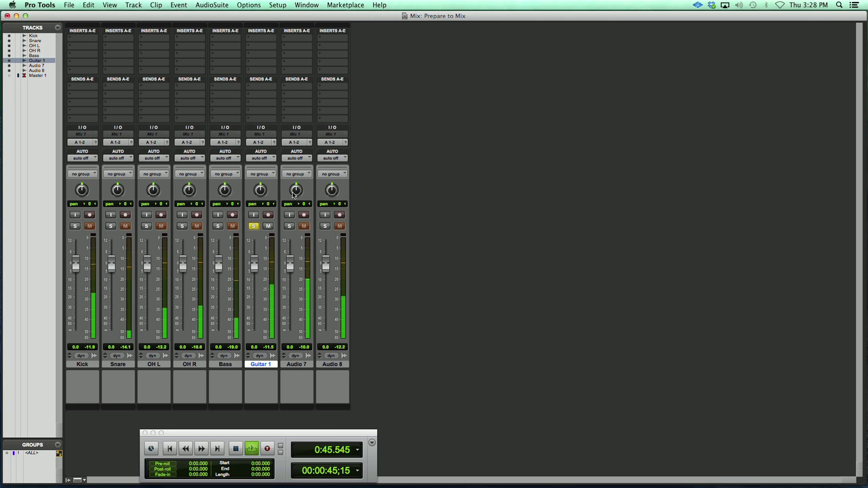
- Rename tracks seven and eight Guitar 2 and Keyboards, unsolo, and stop playback
click(290, 225)
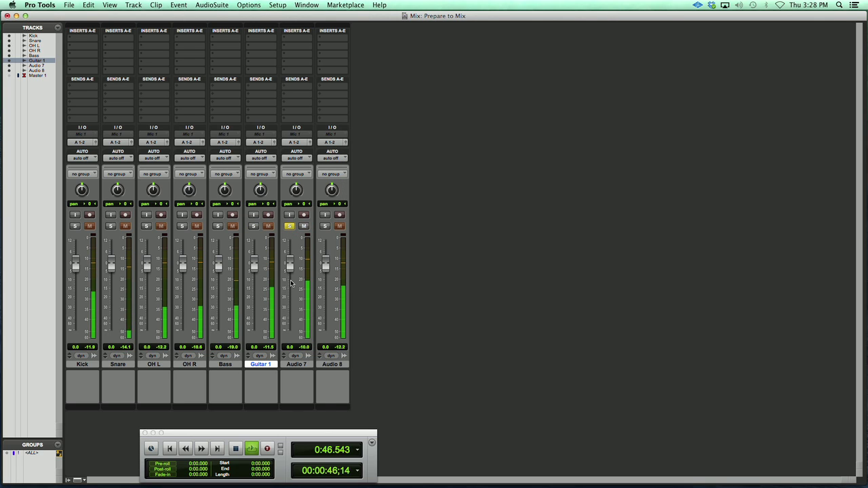
double_click(300, 364)
text(G)
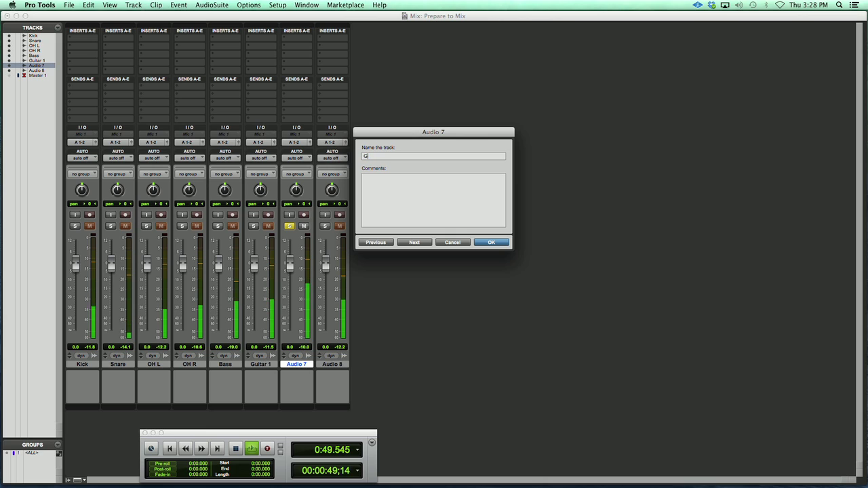
text(uitar 2)
key(Return)
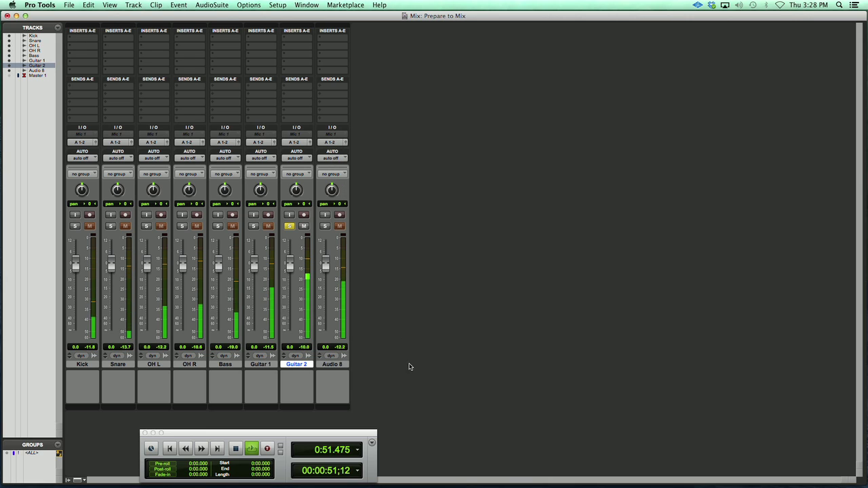
click(333, 365)
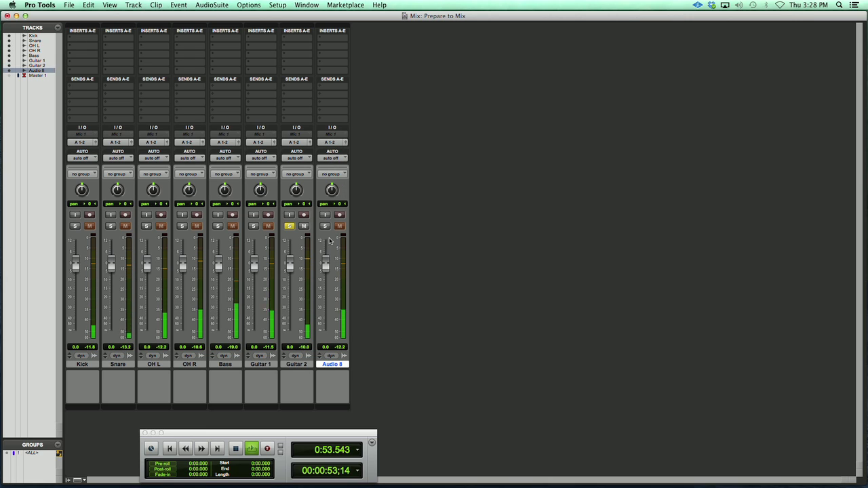
click(325, 226)
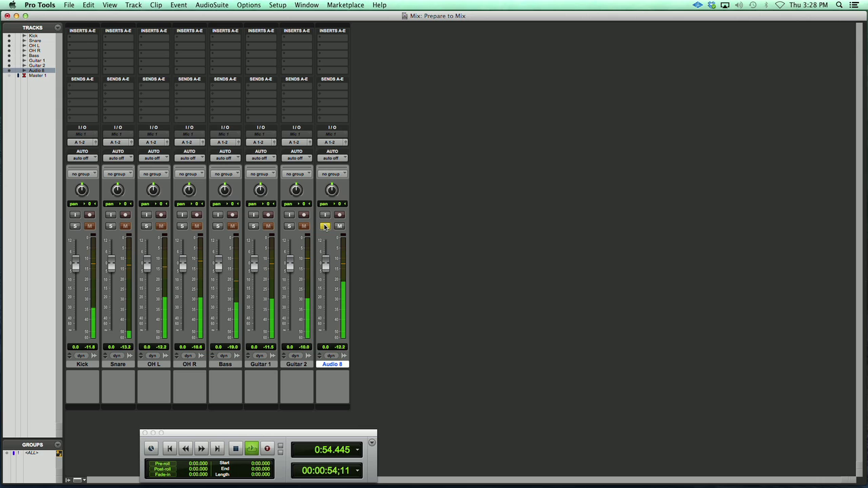
double_click(332, 365)
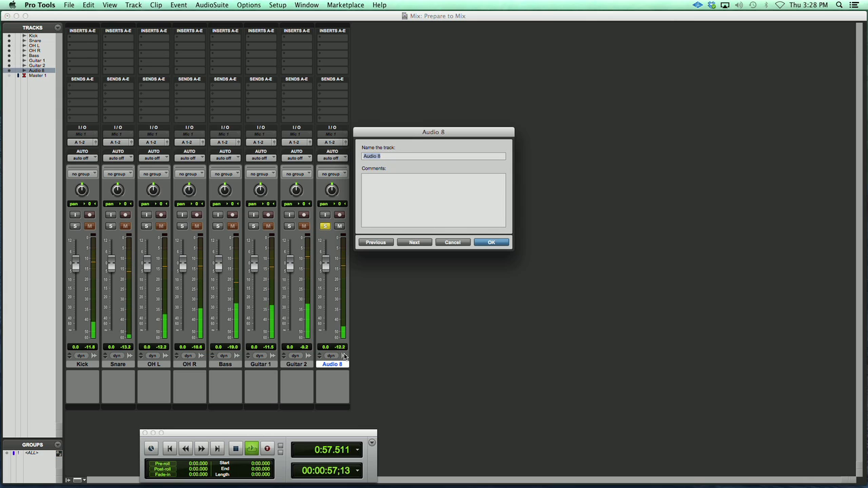
text(Keyboards)
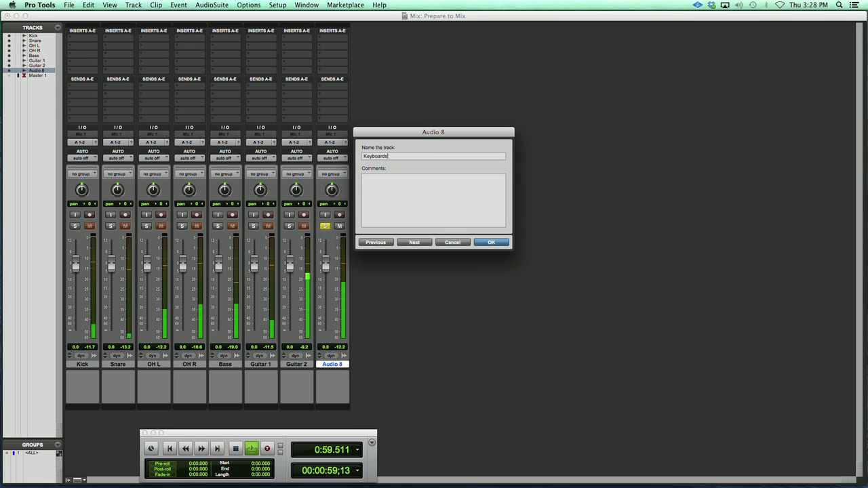
key(Return)
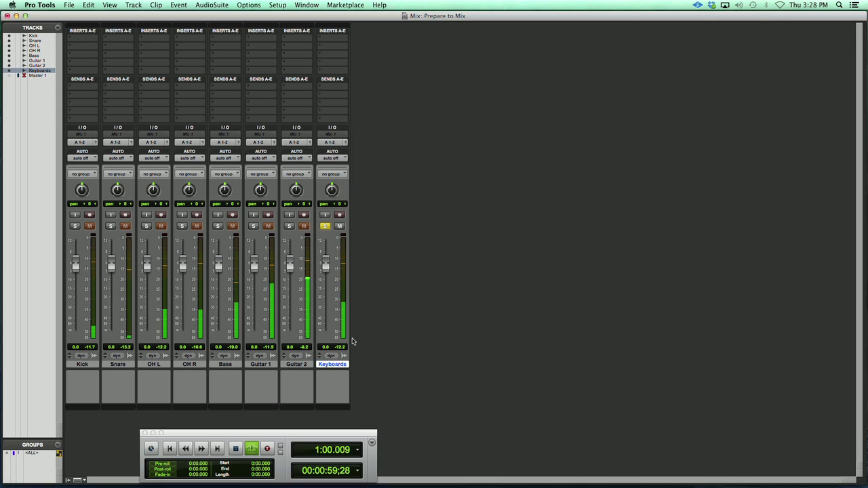
click(325, 227)
key(space)
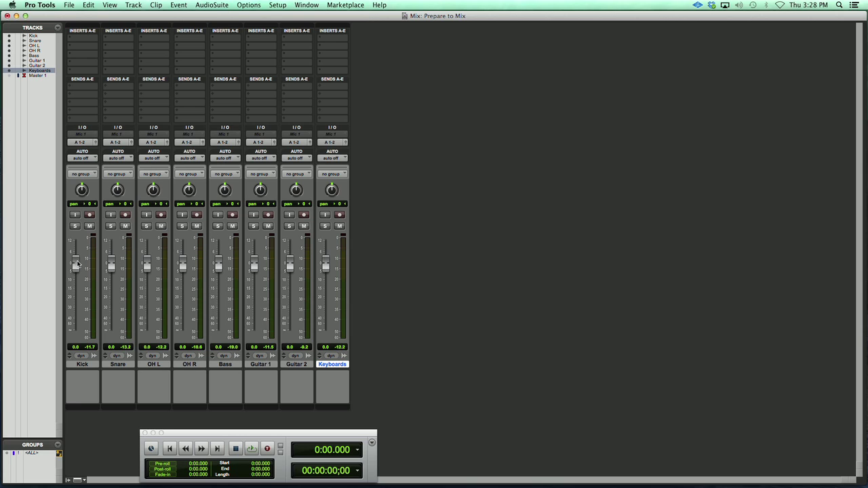
- Pull all eight faders, from Kick through Keyboards, fully down to −∞
drag(76, 264, 79, 357)
drag(114, 261, 123, 335)
drag(149, 267, 149, 338)
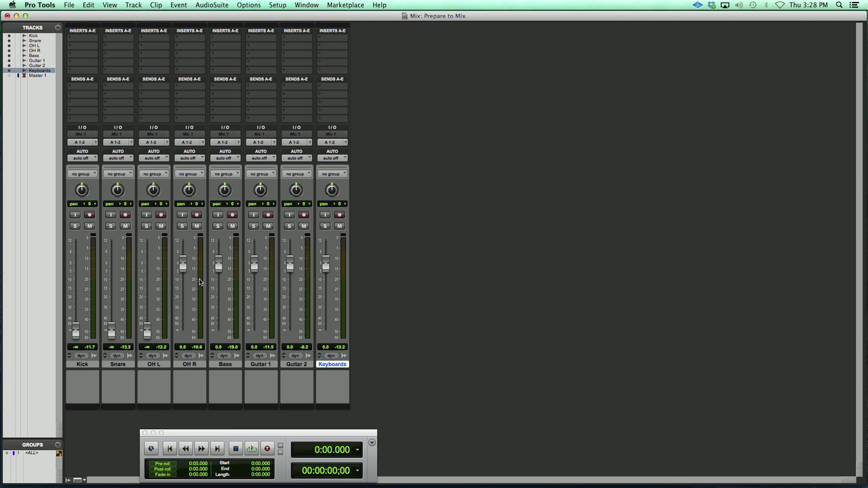
drag(183, 272, 184, 336)
drag(218, 267, 223, 336)
drag(255, 266, 254, 335)
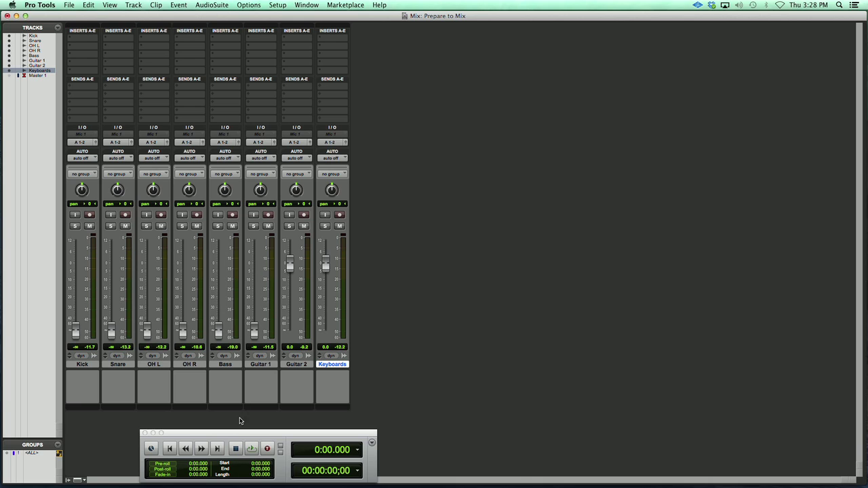
drag(290, 267, 290, 335)
drag(326, 266, 324, 336)
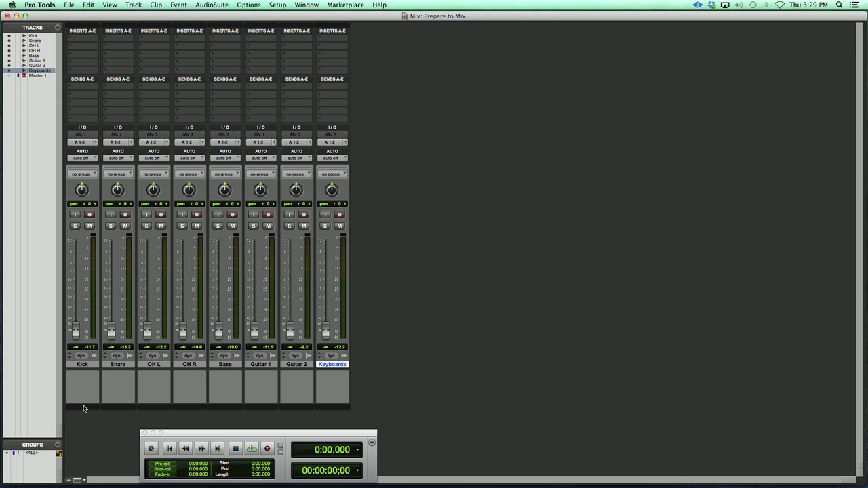
- Colour the four drum tracks, Kick, Snare, OH L and OH R, green
double_click(84, 409)
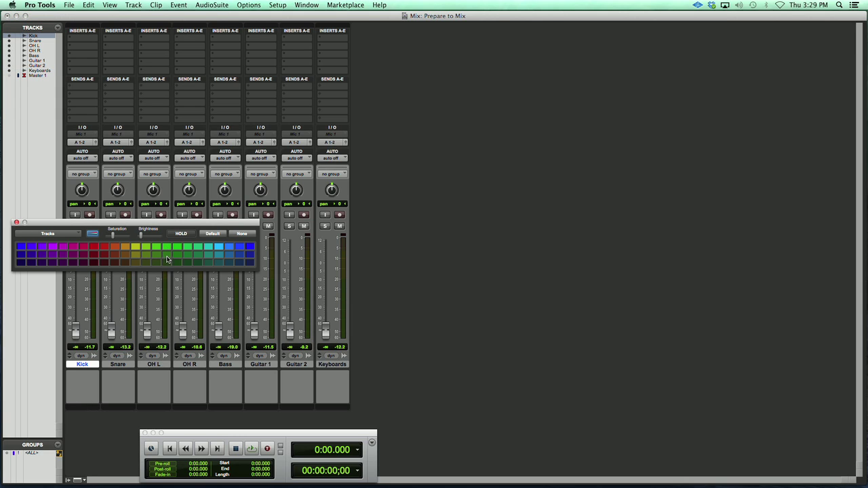
click(167, 260)
click(111, 409)
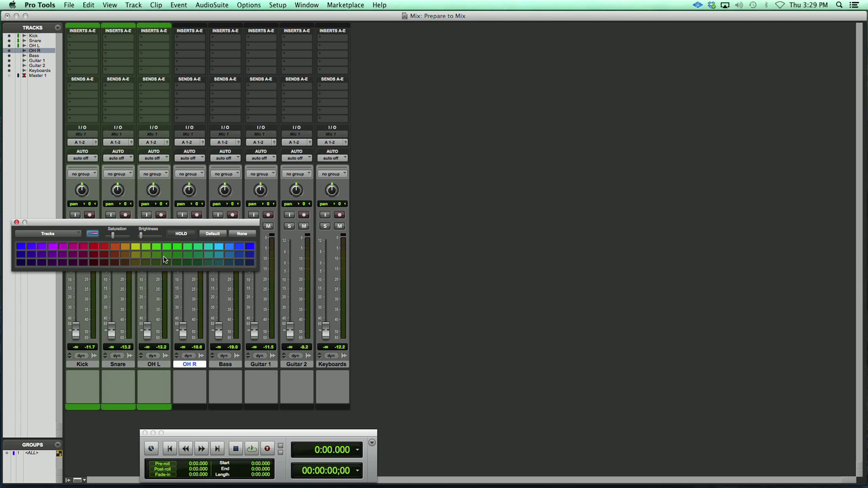
click(166, 259)
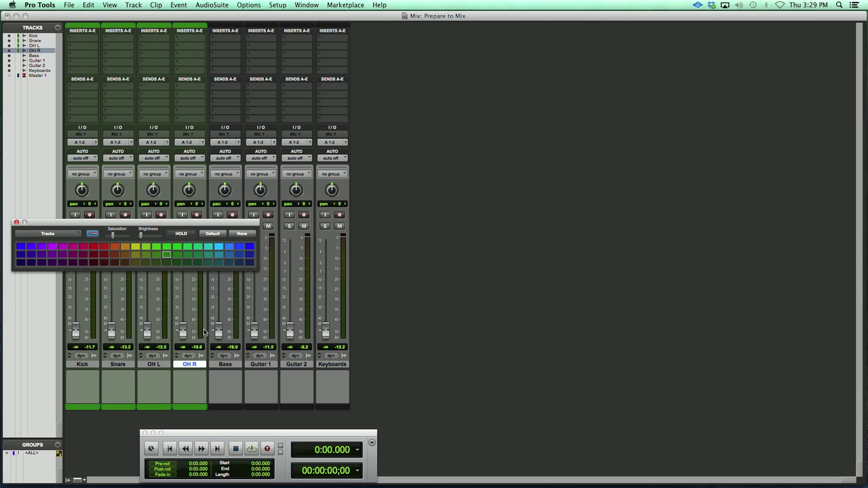
- Colour Bass blue, Guitar 1 and Guitar 2 orange, and Keyboards olive-yellow
click(227, 408)
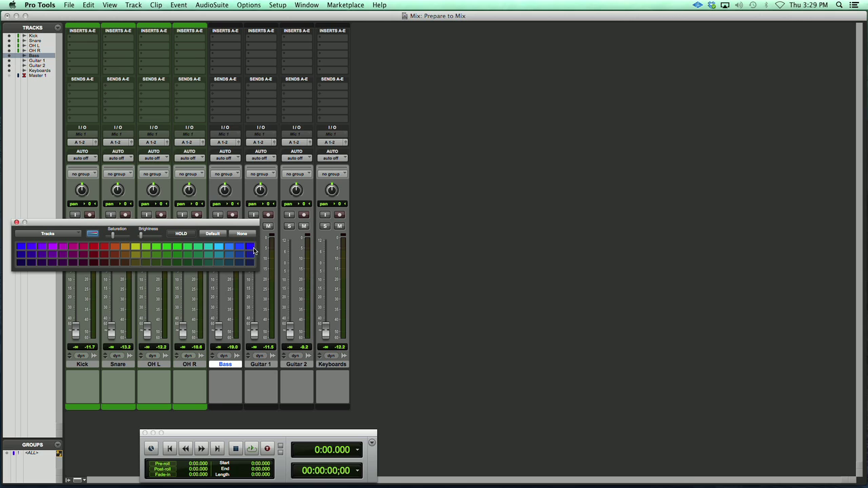
click(250, 247)
click(266, 409)
click(115, 247)
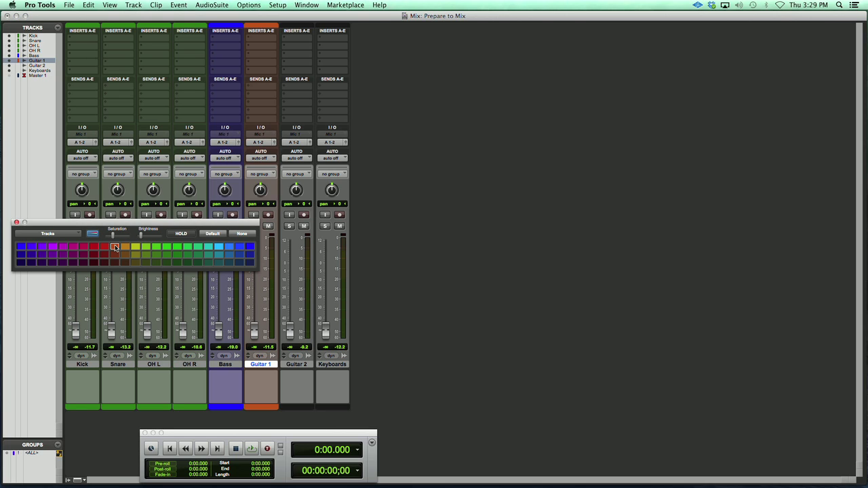
click(308, 409)
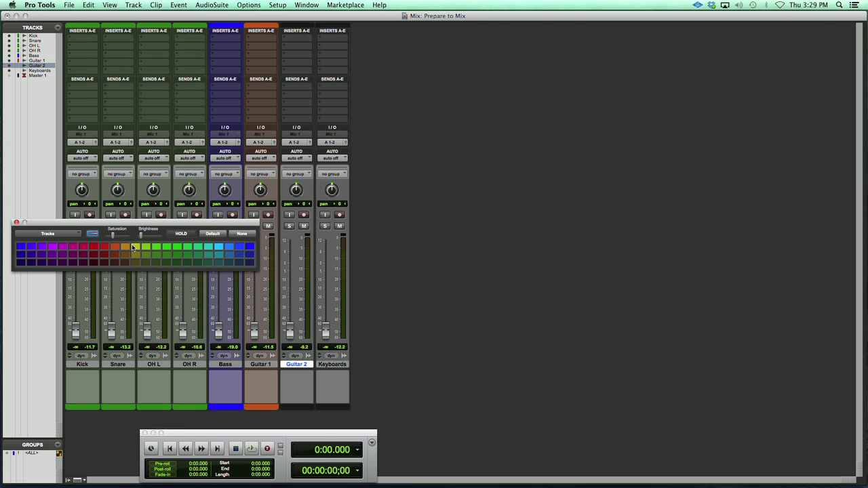
click(116, 247)
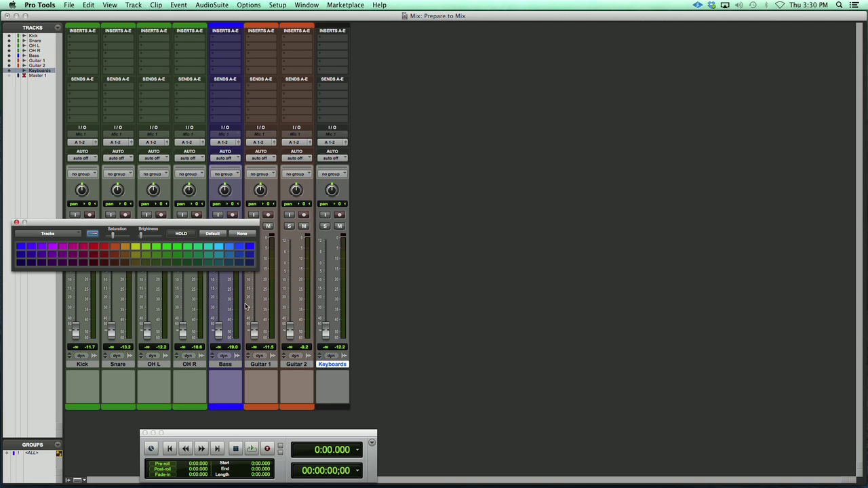
click(136, 255)
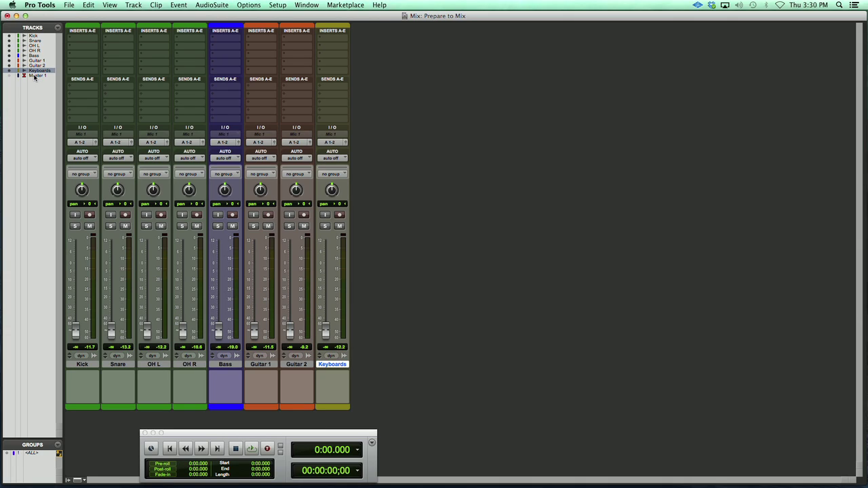
- Unhide Master 1 in the Tracks list so it appears as a ninth mixer strip
click(34, 76)
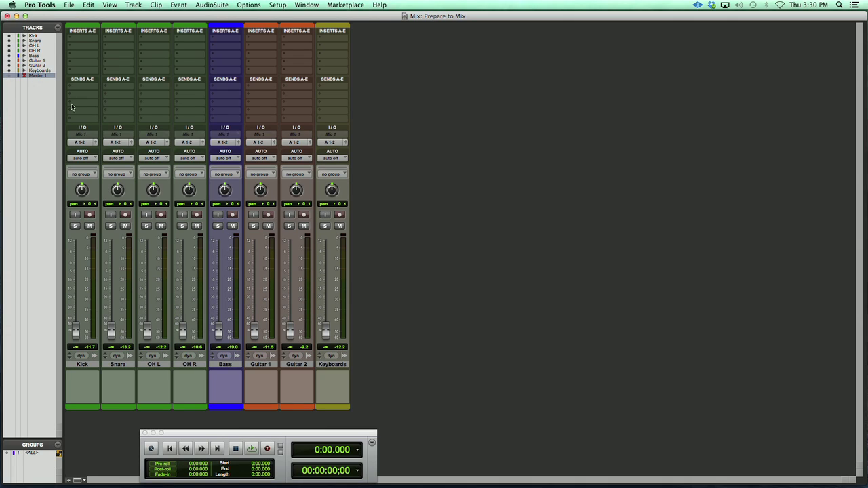
click(9, 75)
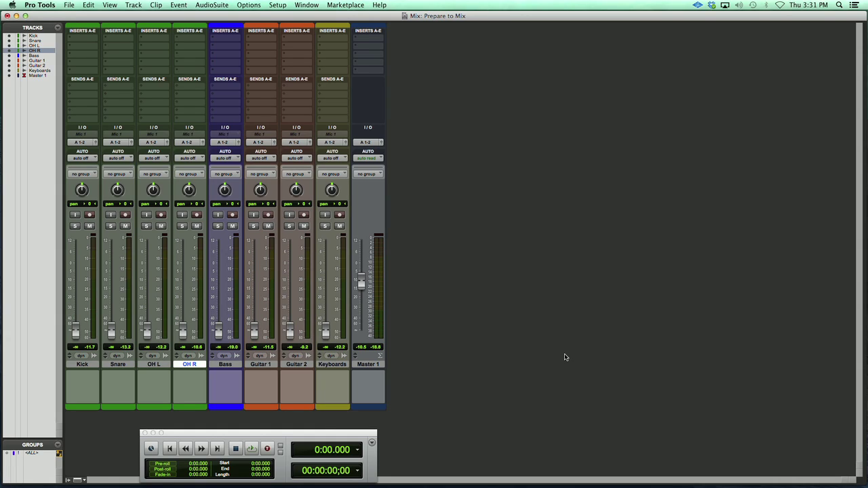
- Create a new stereo Aux Input track after OH R and rename it Drums
key(shift+super+n)
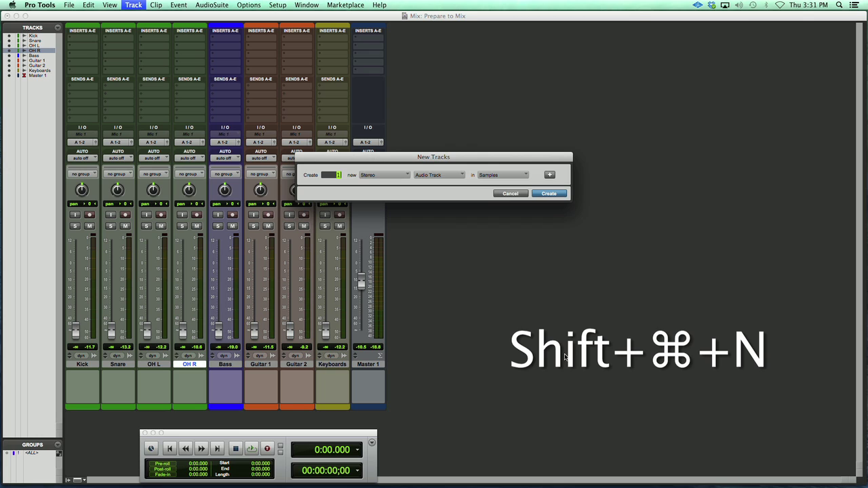
key(super+Down)
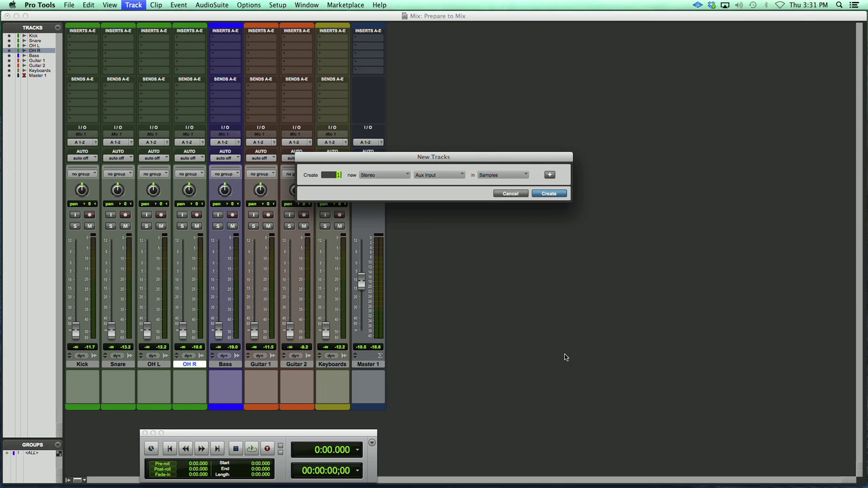
key(Return)
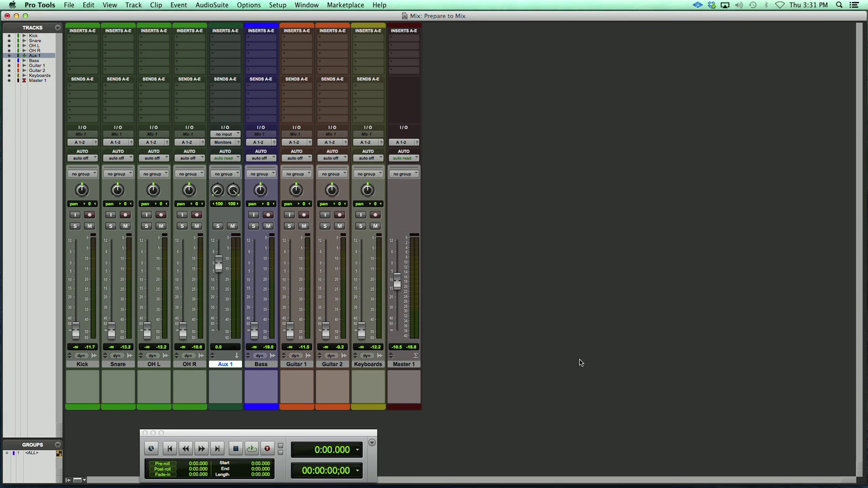
double_click(230, 367)
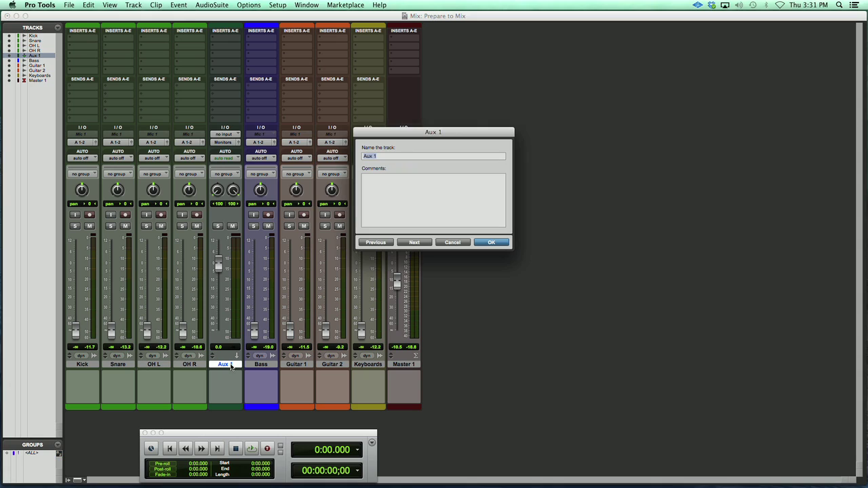
text(Drums)
key(Return)
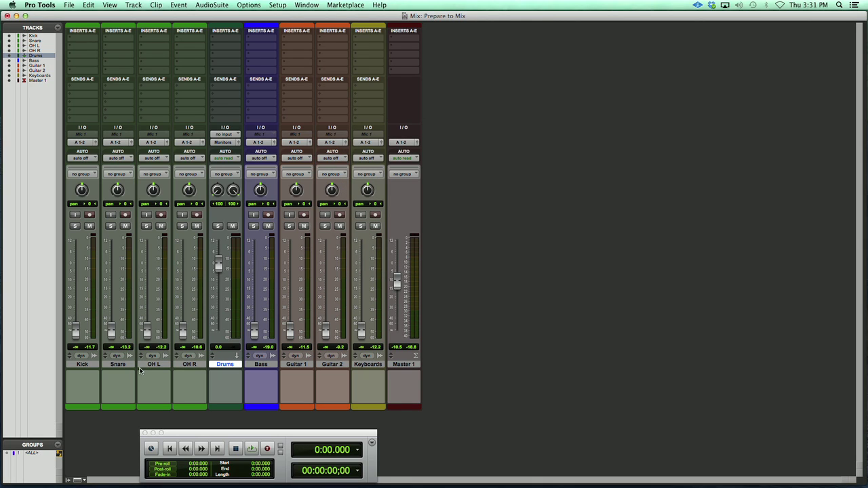
- Route the outputs of Kick, Snare, OH L and OH R to Bus 1-2
click(82, 366)
shift+click(179, 365)
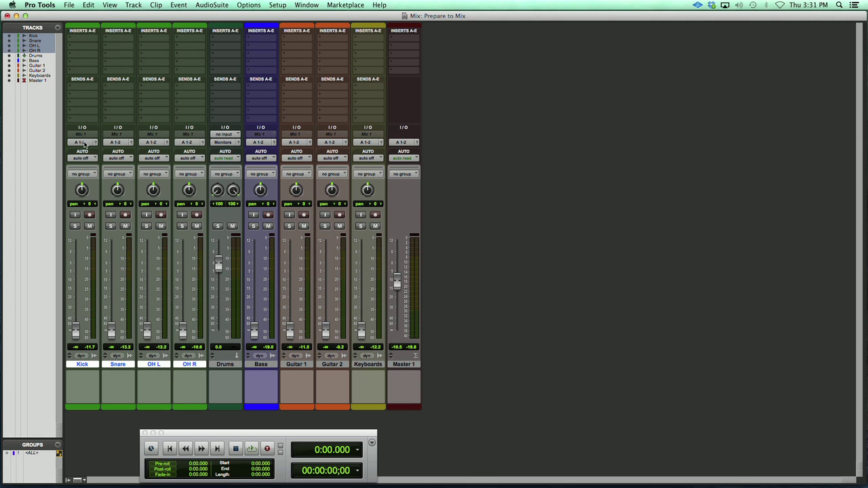
click(84, 143)
mouse_move(107, 151)
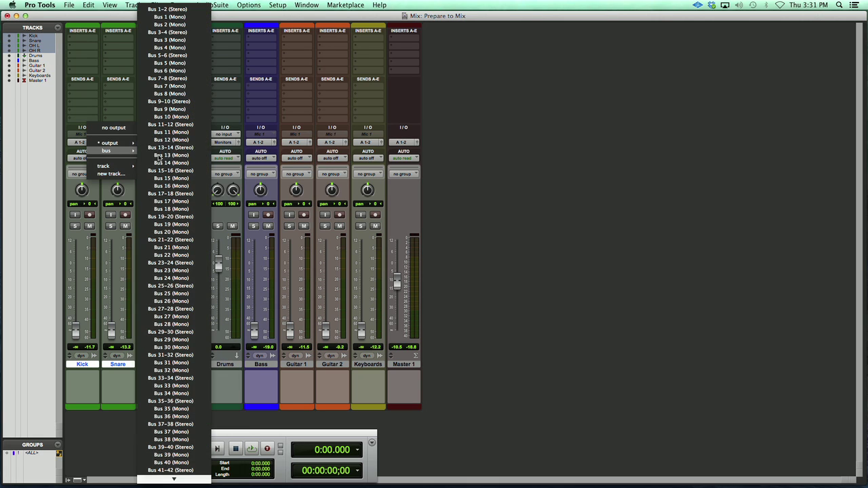
alt+shift+click(177, 10)
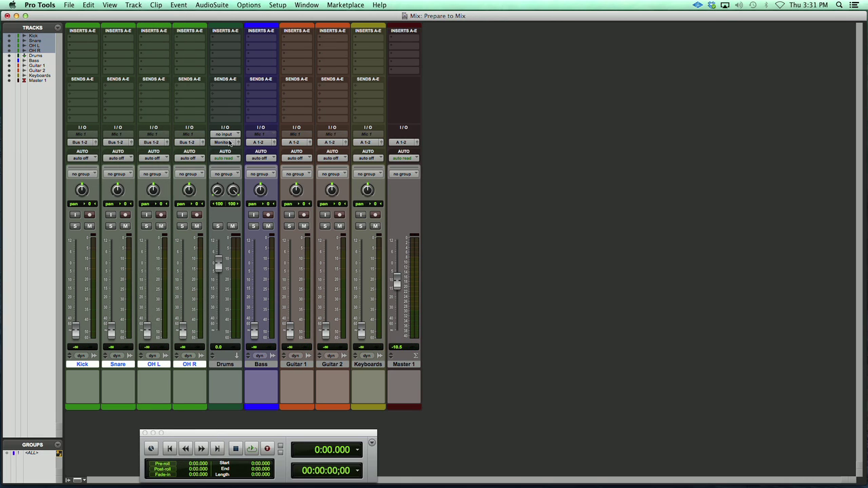
- Set the Drums aux input to Bus 1-2 and its output to A 1-2
click(226, 136)
mouse_move(258, 160)
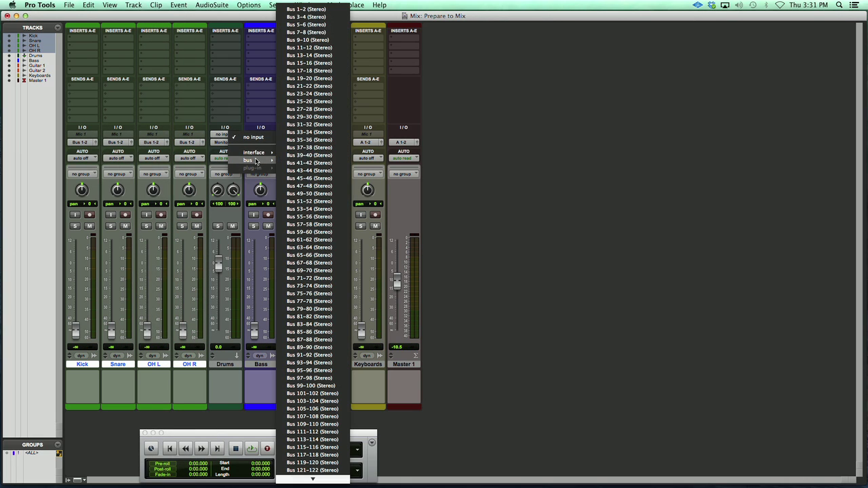
click(313, 10)
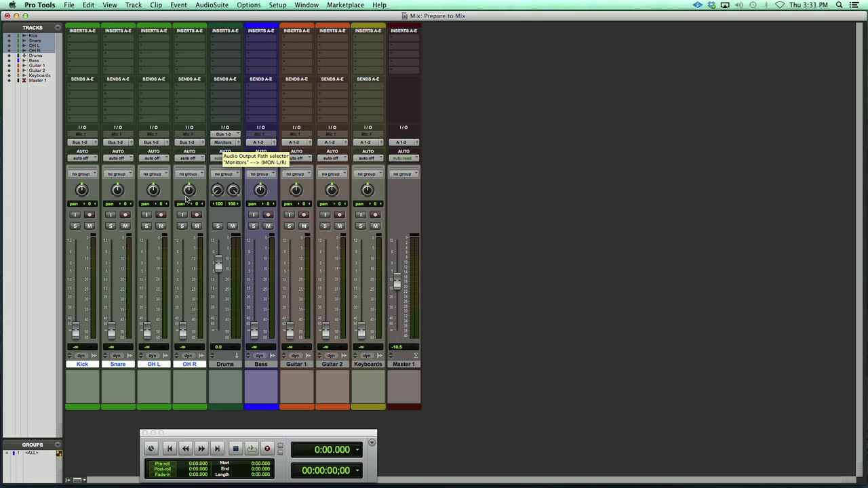
click(220, 143)
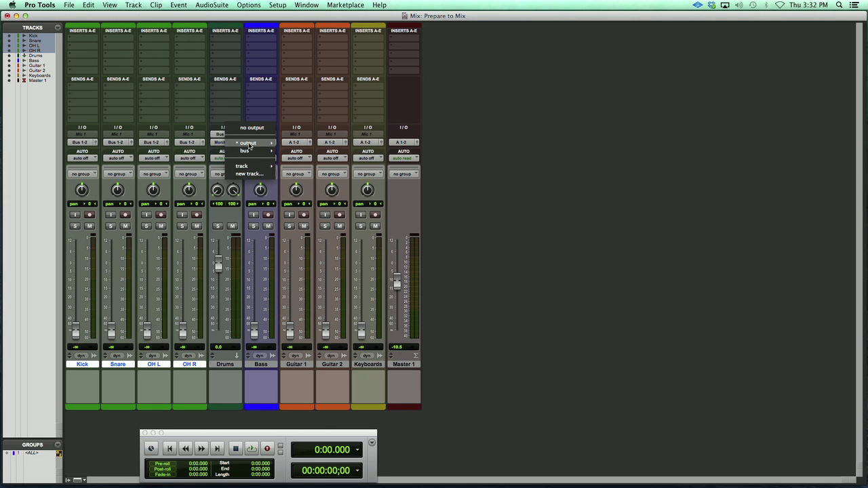
mouse_move(253, 143)
click(362, 140)
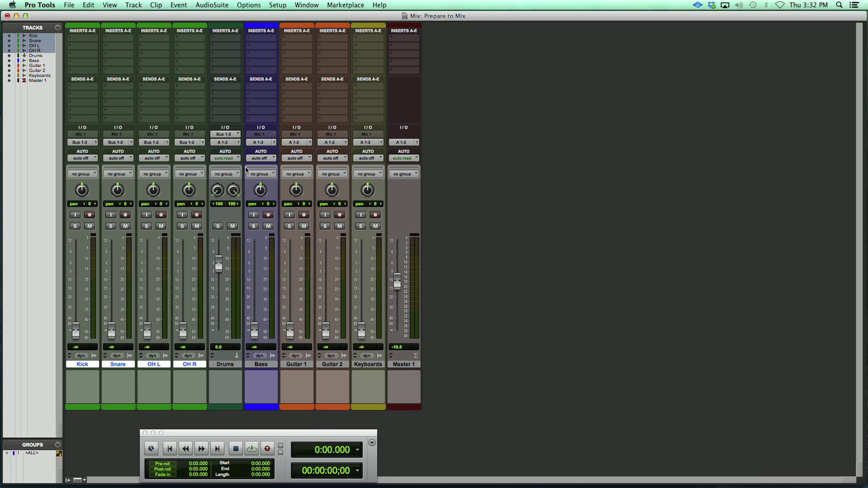
- Add a new Aux Input track after Guitar 2 and name it Guitars
click(341, 366)
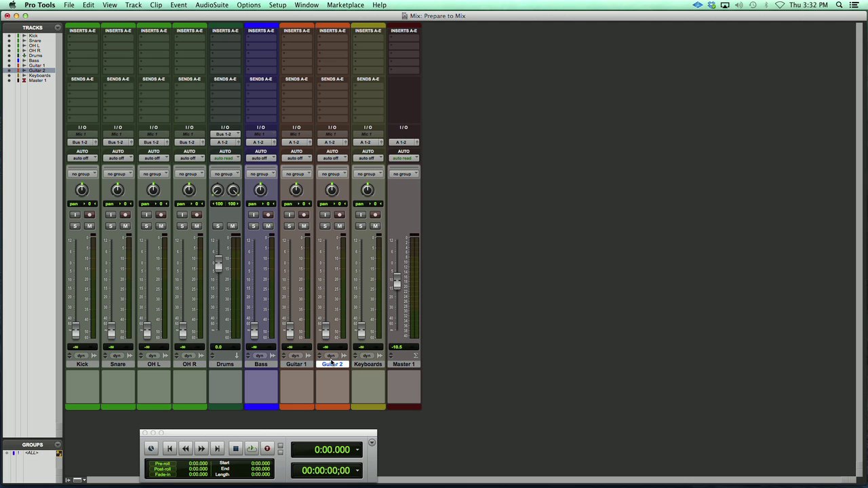
key(shift+super+n)
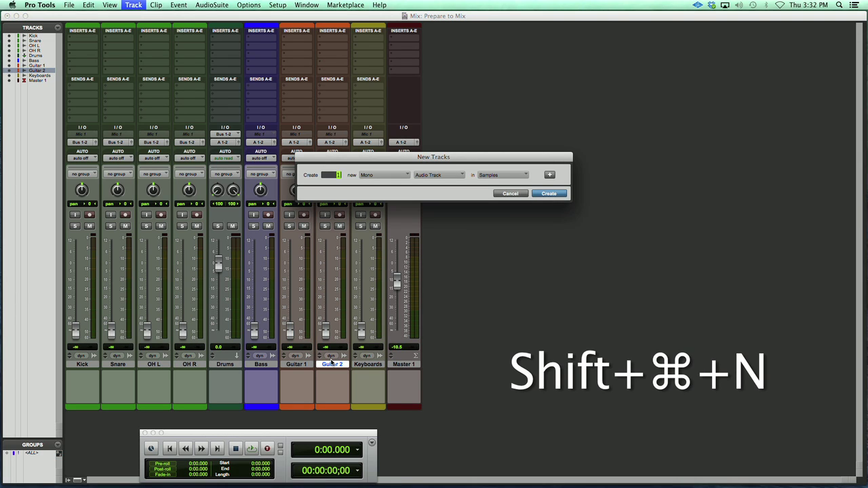
key(super+Down)
key(Return)
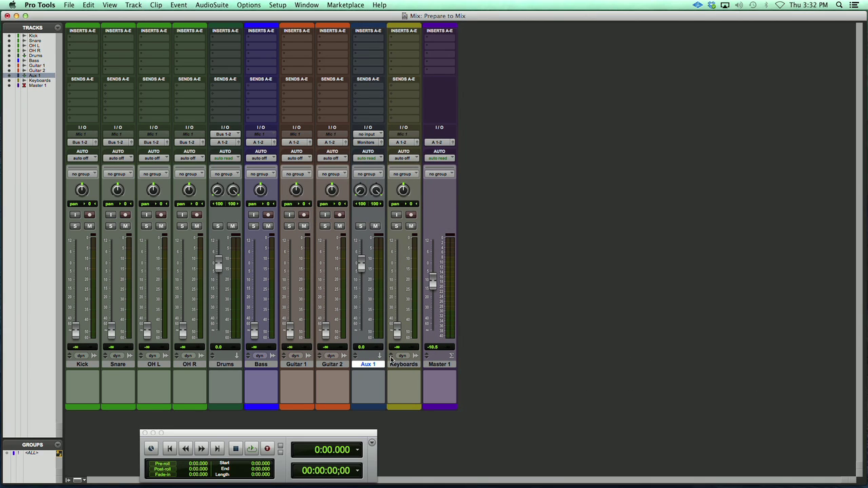
double_click(367, 365)
text(Guitars)
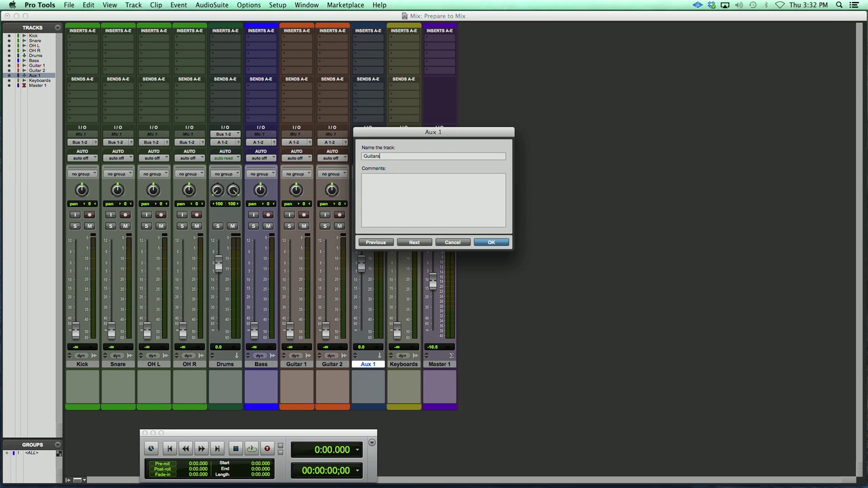
key(Return)
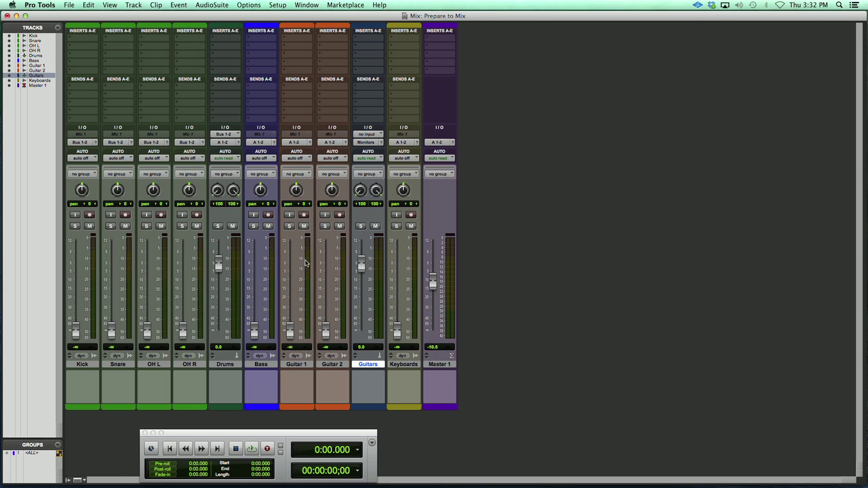
- Route the outputs of Guitar 1 and Guitar 2 to Bus 3-4
click(298, 365)
shift+click(324, 365)
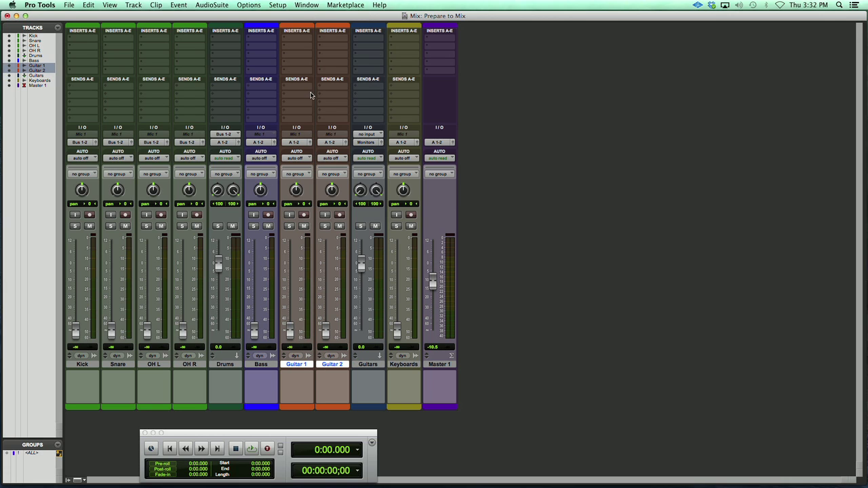
click(299, 143)
mouse_move(328, 143)
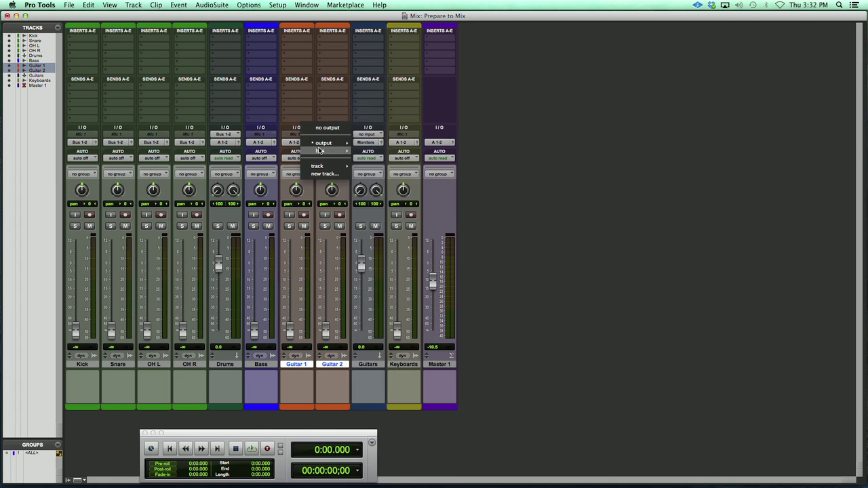
alt+shift+click(381, 33)
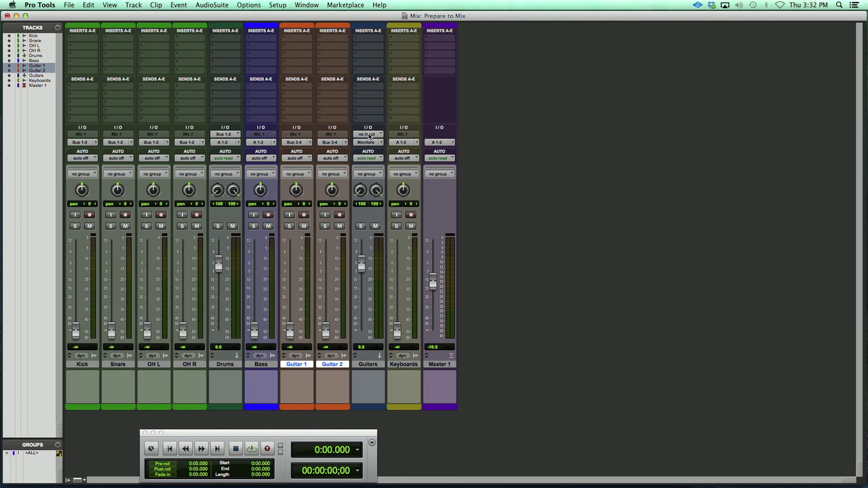
- Set the Guitars aux input to Bus 3-4 and its output to A 1-2
click(369, 135)
mouse_move(401, 160)
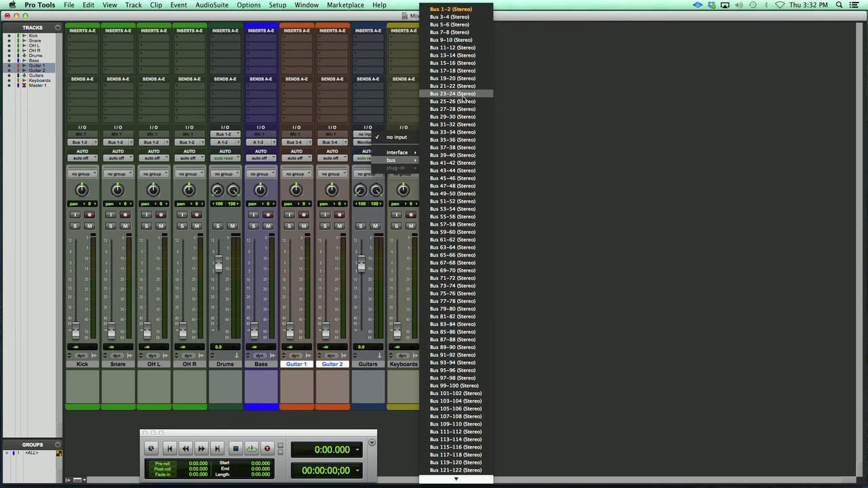
click(459, 16)
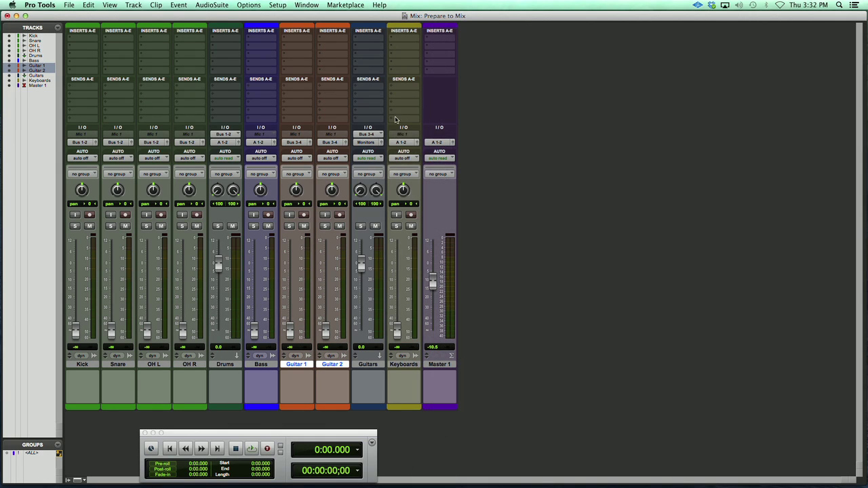
click(368, 144)
mouse_move(411, 143)
click(443, 141)
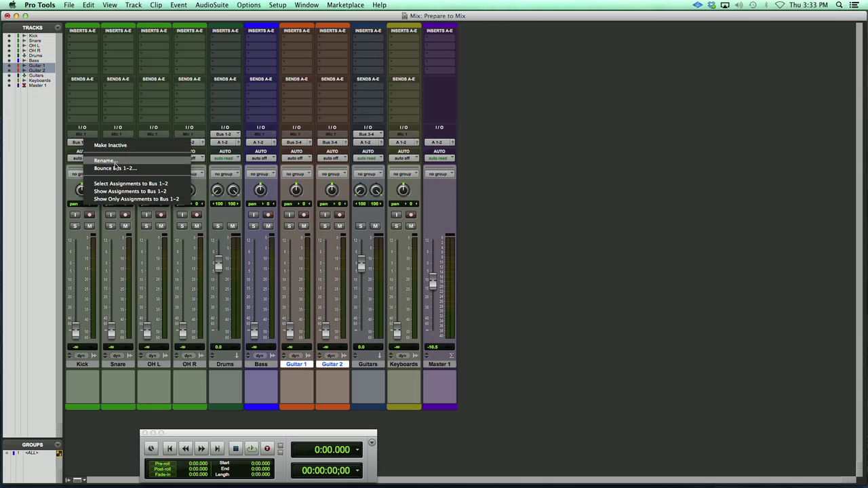
- Rename the Bus 1-2 path to Drums and check the Bass input choices
click(105, 160)
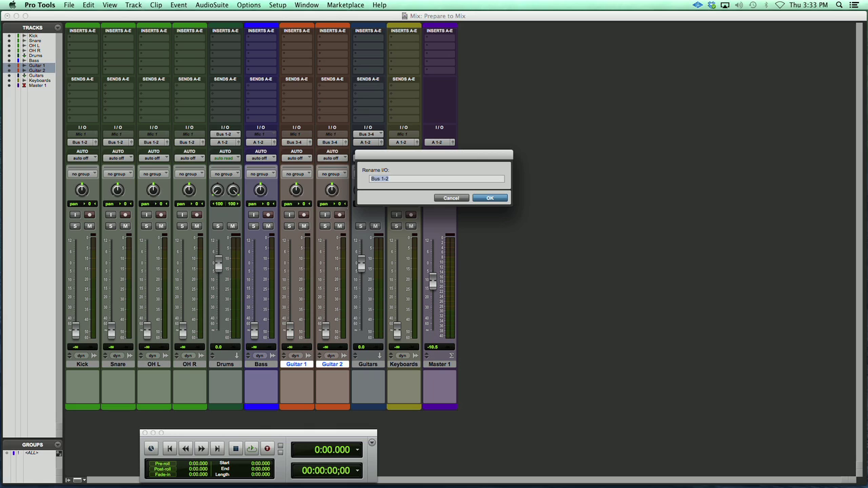
text(Drums)
key(Return)
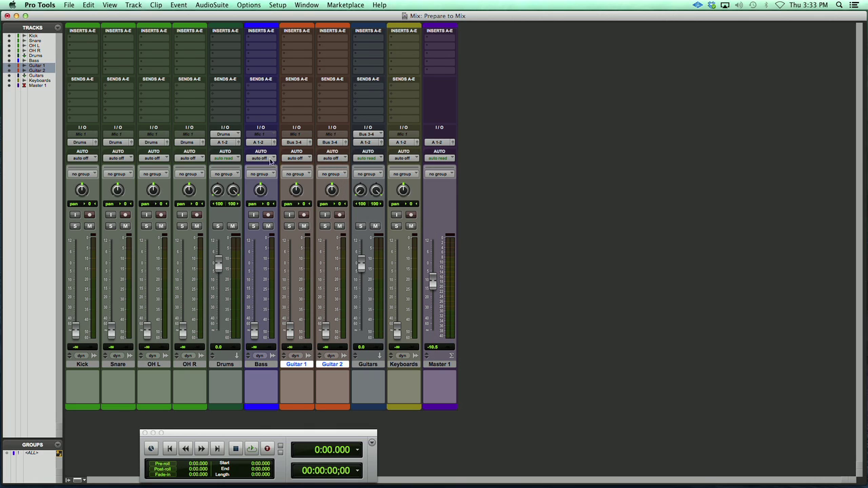
click(261, 143)
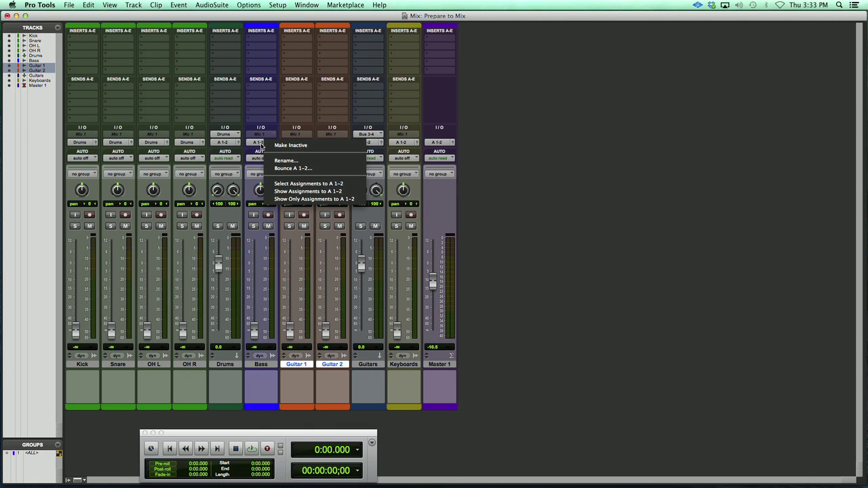
click(515, 138)
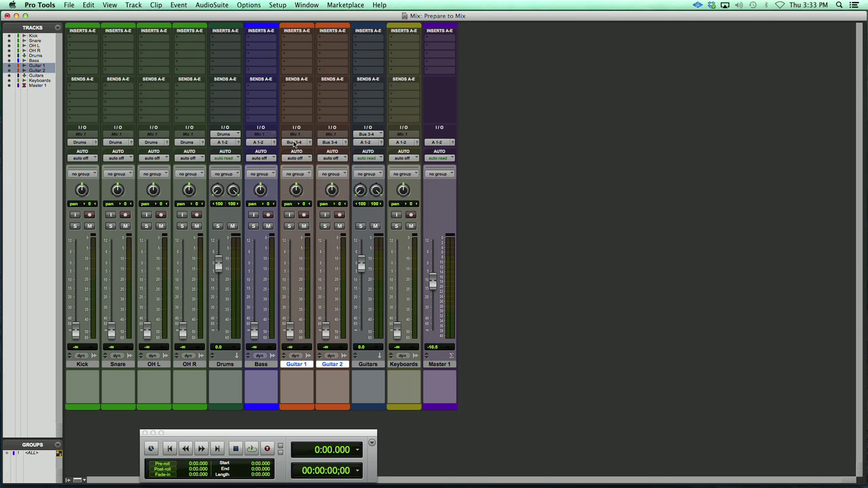
- Rename the Bus 3-4 path to Guitars
right_click(295, 144)
click(324, 162)
text(Guitars)
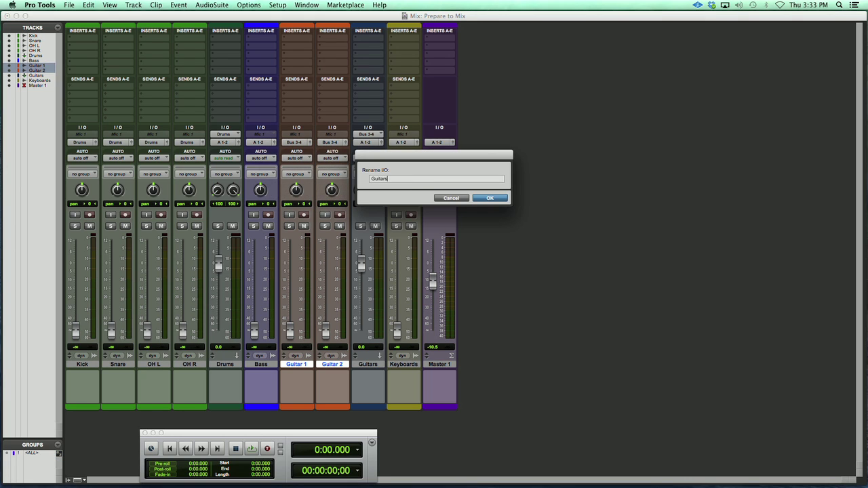
key(Return)
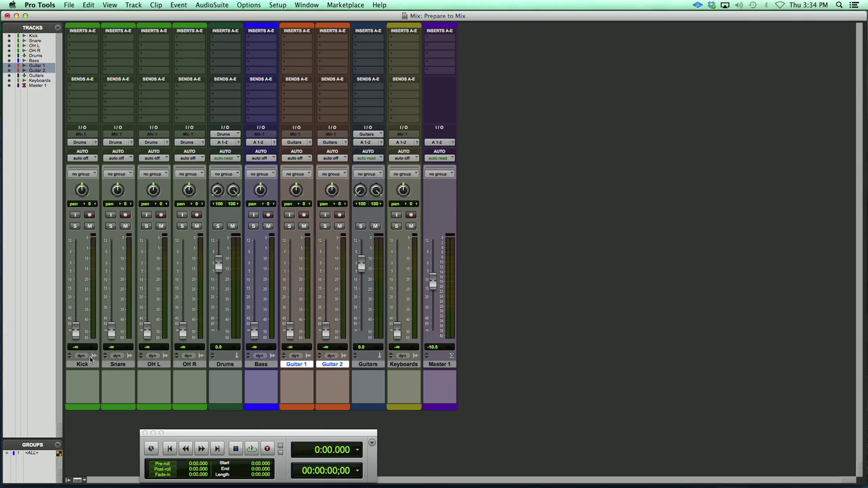
- Create a VCA Master track, VCA 1, and move it to the far left ahead of Kick
key(shift+super+n)
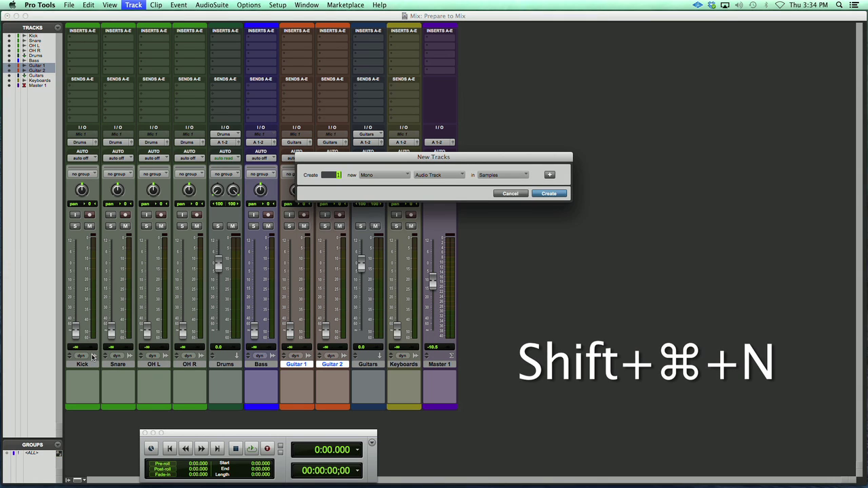
key(super+Down)
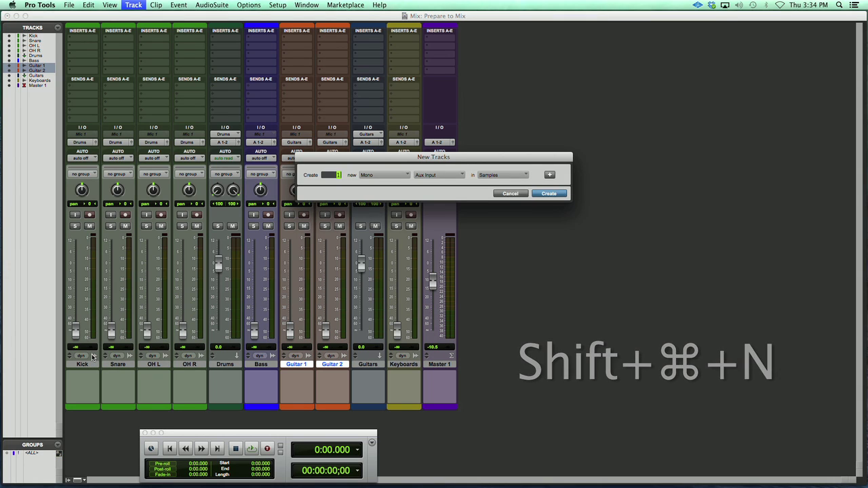
key(Return)
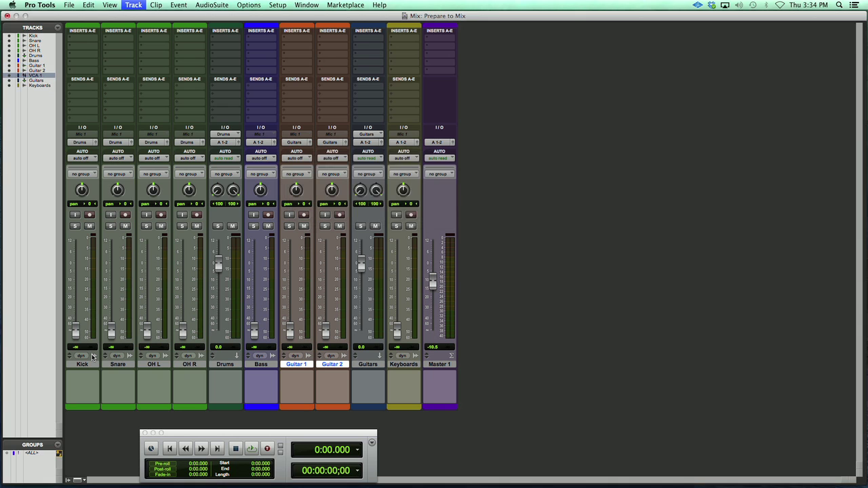
drag(366, 366, 67, 376)
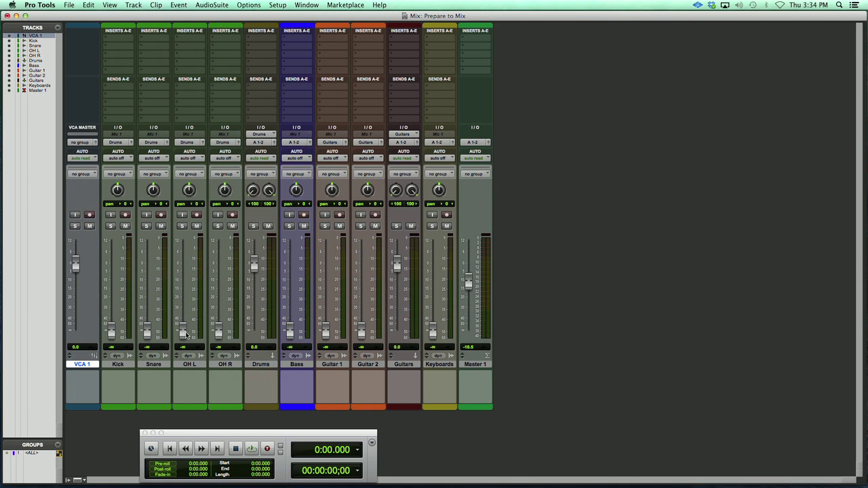
- Group the Kick, Snare, OH L and OH R tracks as 'Drums', controlled by VCA 1
click(124, 367)
shift+click(224, 368)
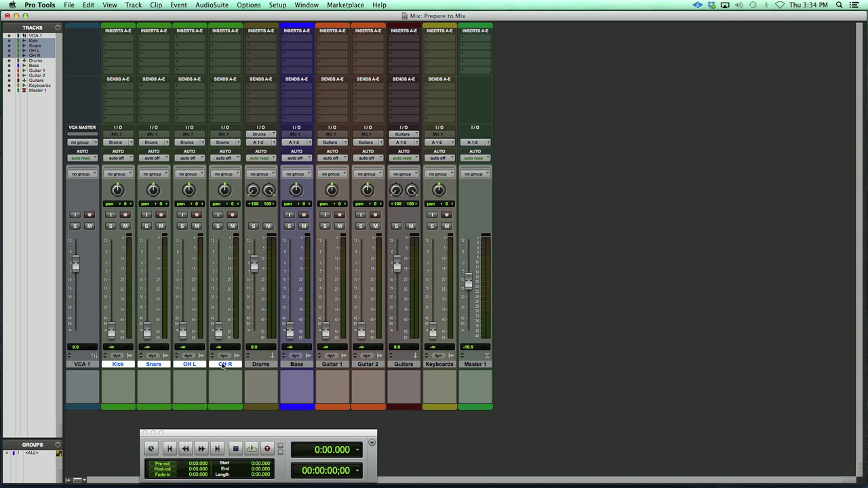
key(super+g)
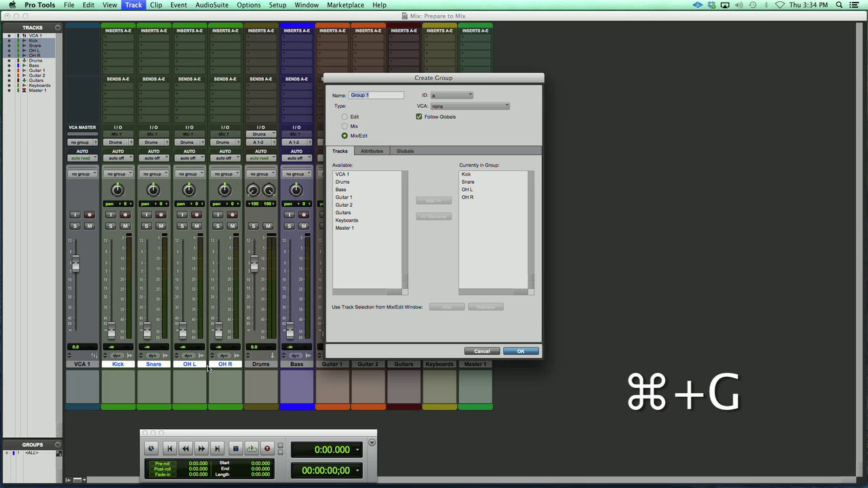
text(Drums)
click(466, 107)
click(484, 126)
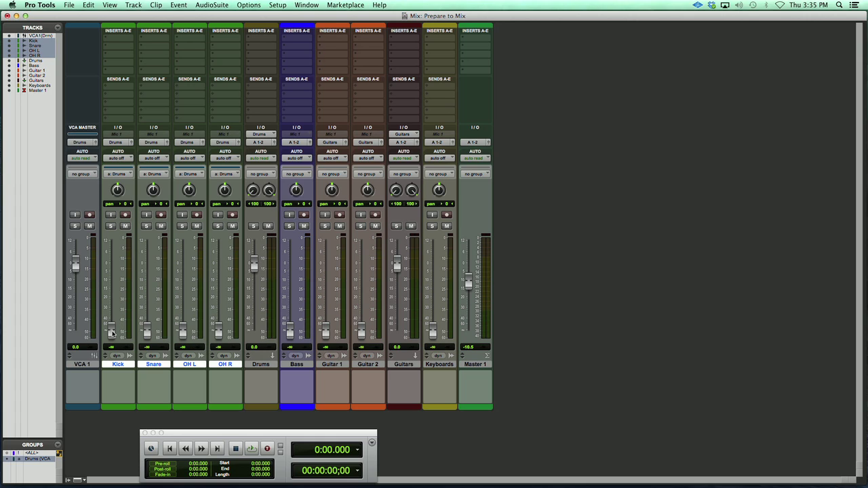
- Set Kick +3.6, Snare -19.3, OH L -13.4, OH R -1.4 dB, then move VCA 1 to drive them together
drag(111, 331, 110, 260)
drag(146, 334, 147, 297)
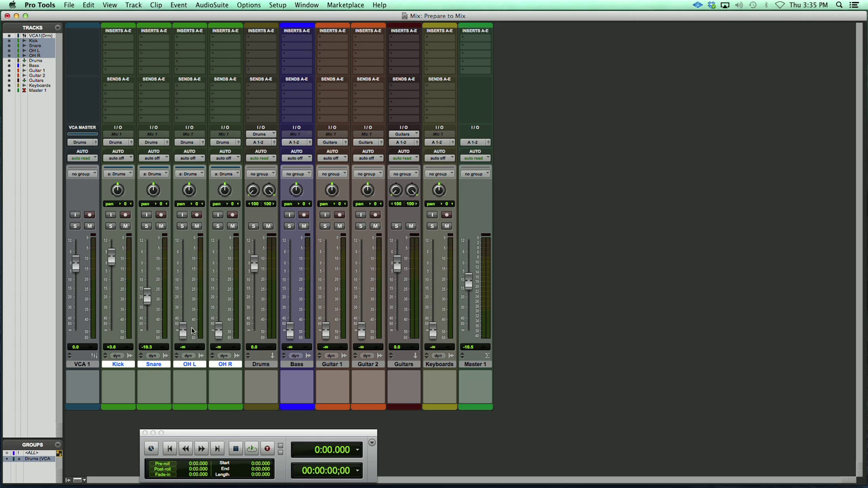
drag(181, 332, 187, 291)
drag(217, 333, 218, 266)
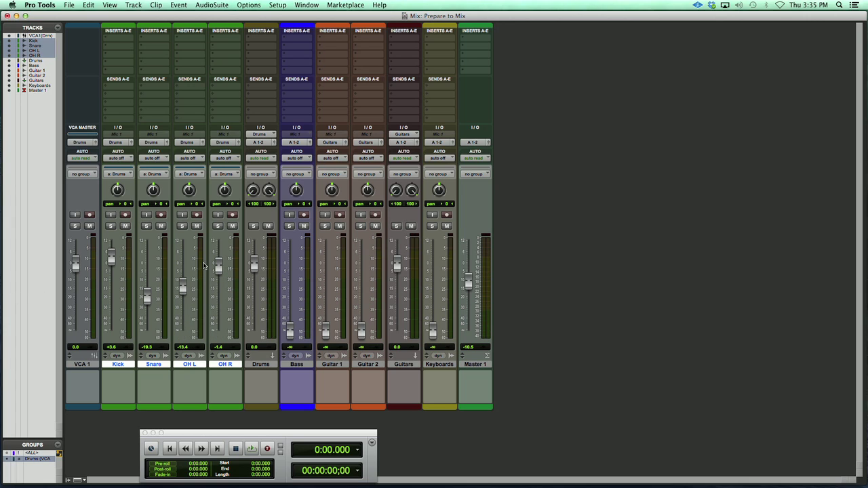
mouse_move(74, 265)
mouse_down()
mouse_move(74, 296)
mouse_move(79, 254)
mouse_move(77, 285)
mouse_move(78, 269)
mouse_up()
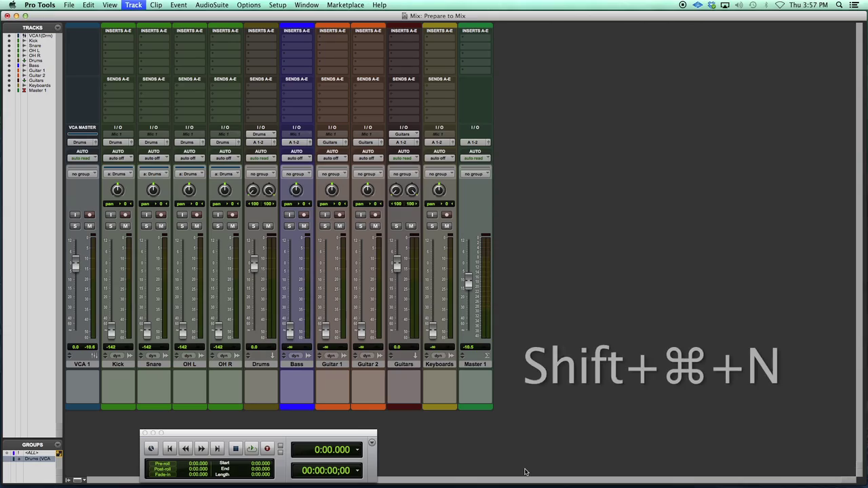
- Create two new stereo Aux Input tracks, Aux 1 and Aux 2, using Shift+Cmd+N
key(shift+super+n)
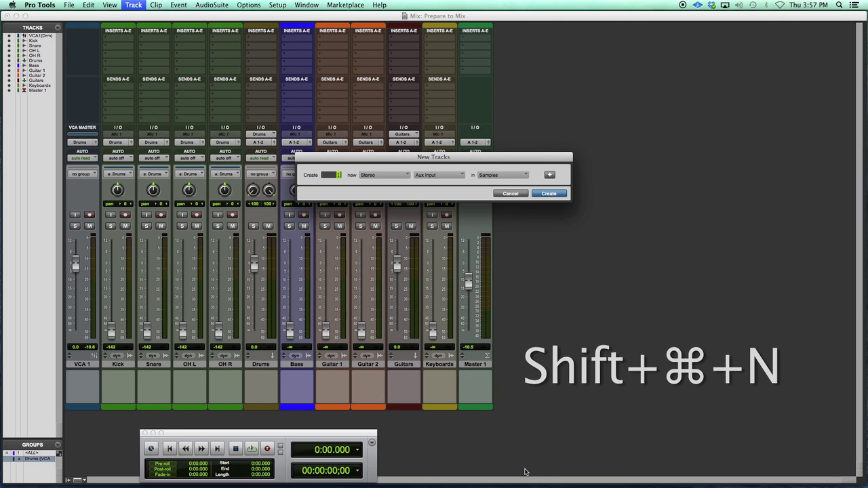
key(super+Right)
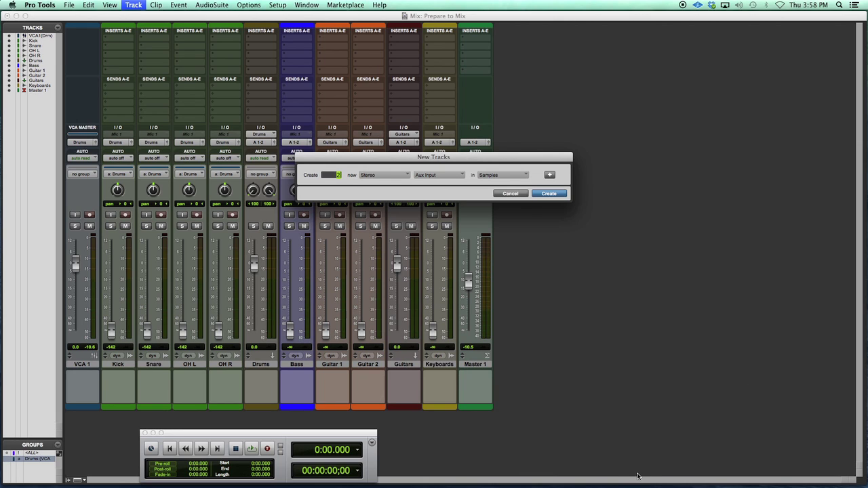
key(Return)
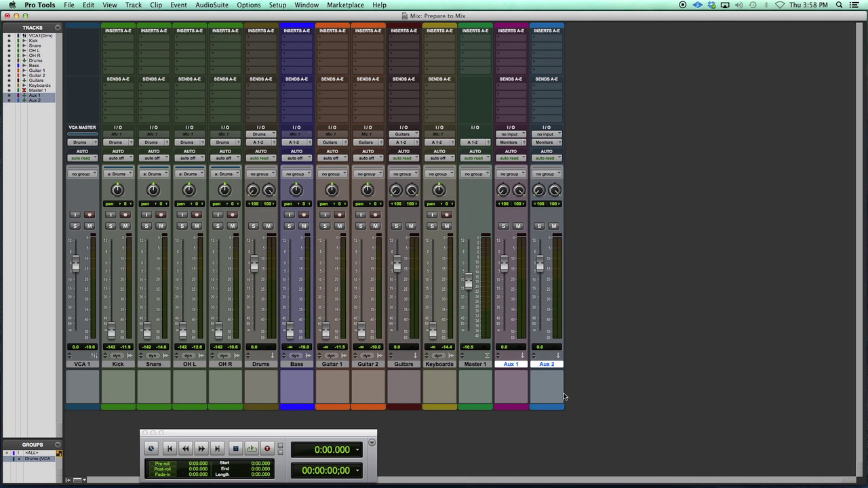
- Move the two aux tracks just after Drums and rename Aux 1 to 'Squash'
drag(514, 367, 296, 366)
double_click(296, 365)
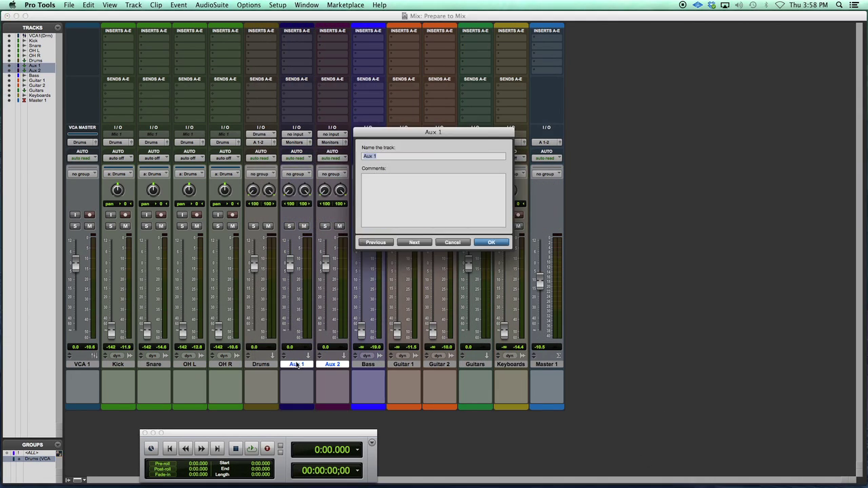
text(Squash)
click(425, 244)
- Name the second aux 'Reverb' and move its channel just before Master 1
text(Reverb)
key(Return)
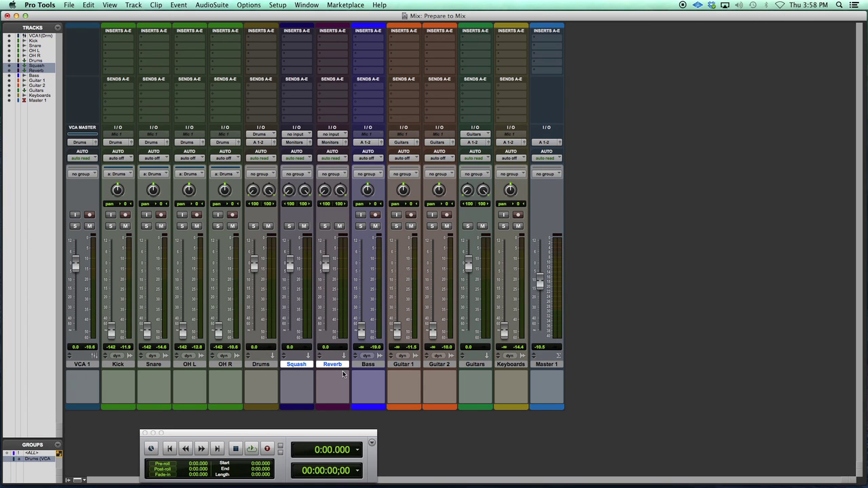
click(359, 367)
drag(338, 368, 531, 372)
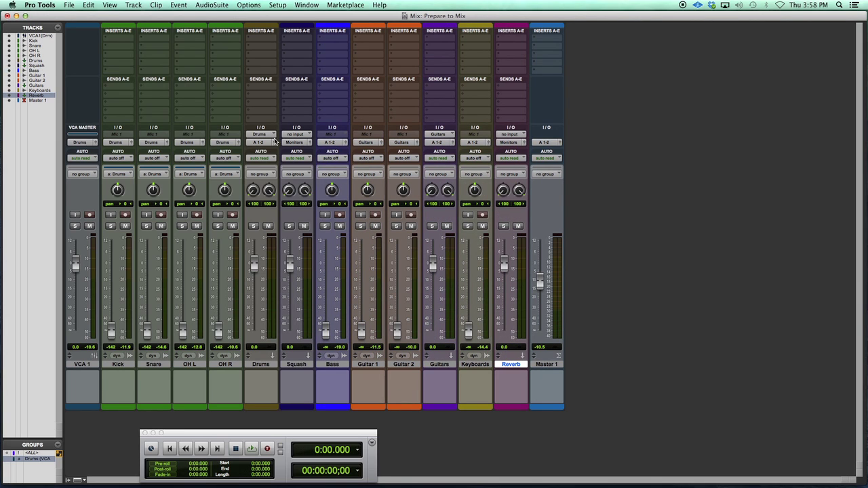
- Feed Squash from the Drums bus and route both Squash and Reverb outputs to A 1-2
click(300, 134)
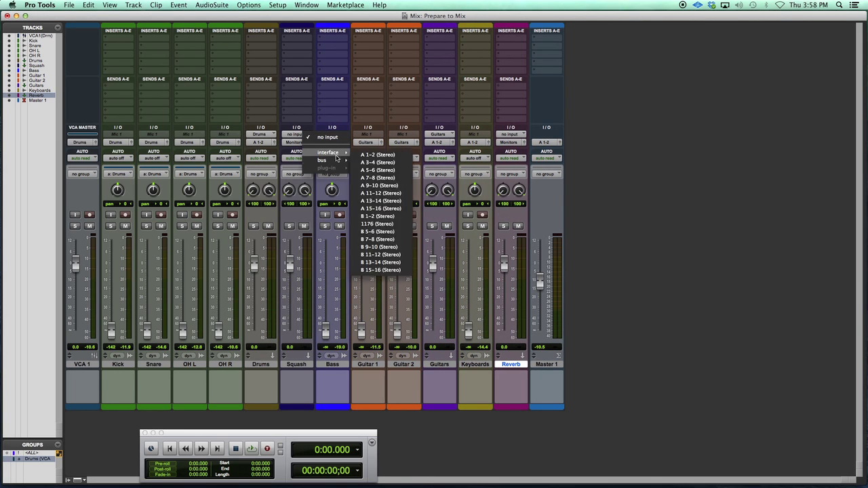
mouse_move(324, 160)
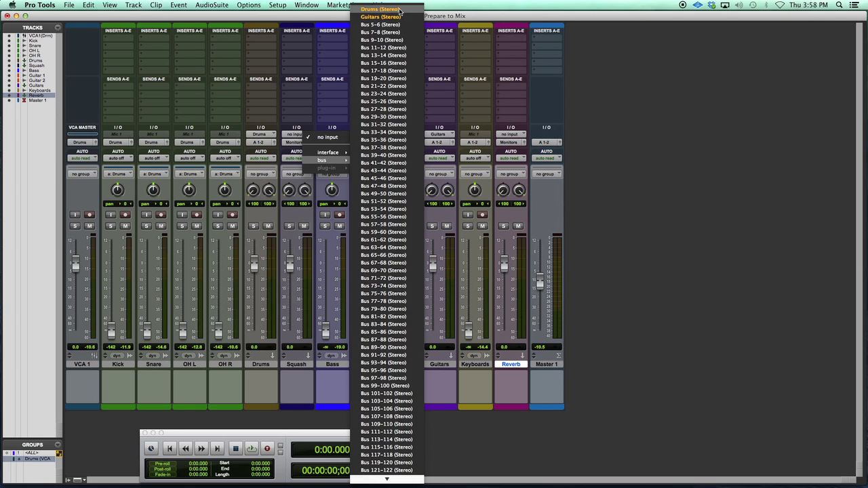
click(400, 10)
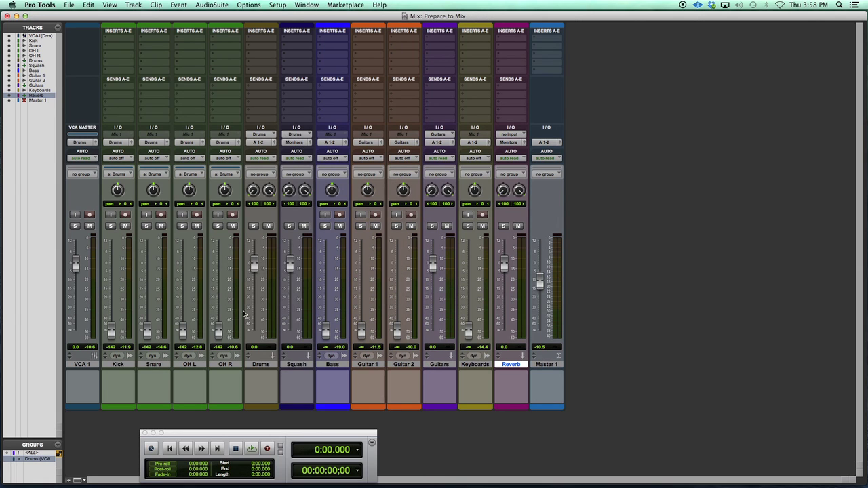
click(295, 143)
mouse_move(339, 145)
click(386, 140)
click(511, 143)
mouse_move(542, 143)
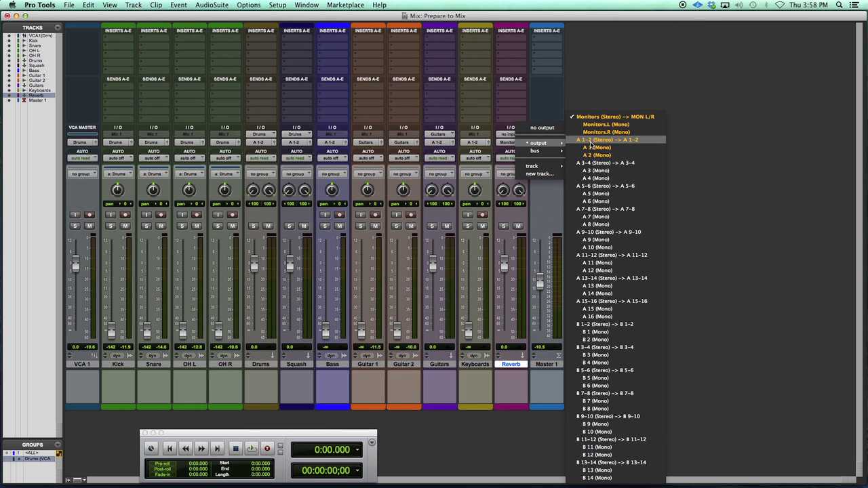
click(590, 143)
- Set Reverb's input to Bus 5-6 and add a Kick send to Bus 5-6
click(513, 134)
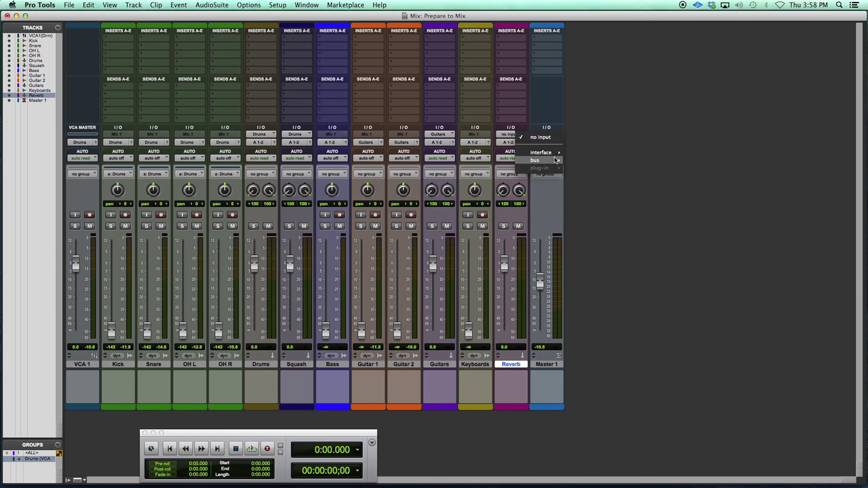
mouse_move(545, 161)
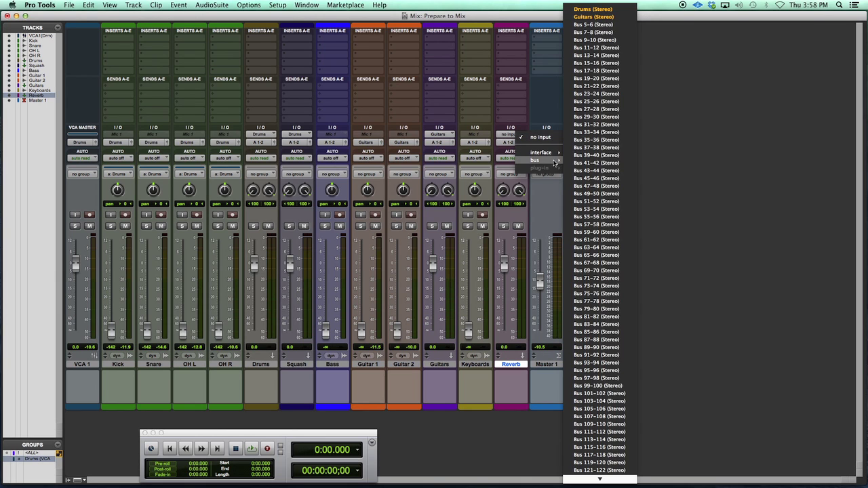
click(592, 25)
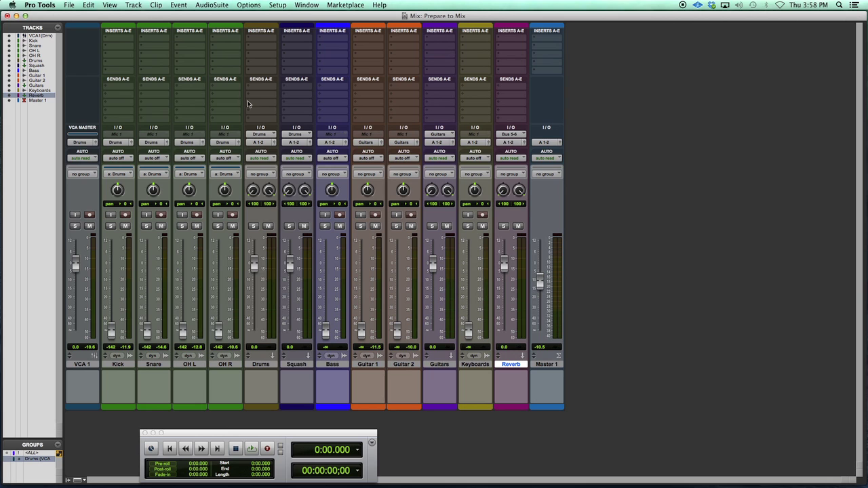
click(105, 104)
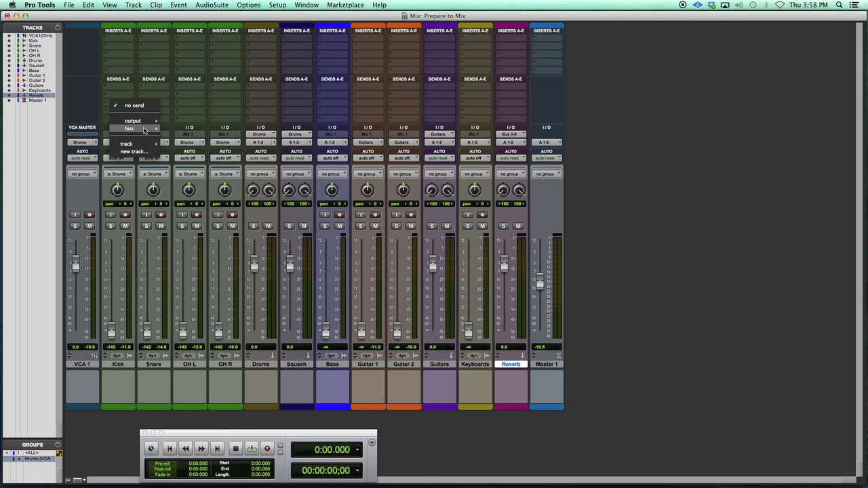
mouse_move(142, 128)
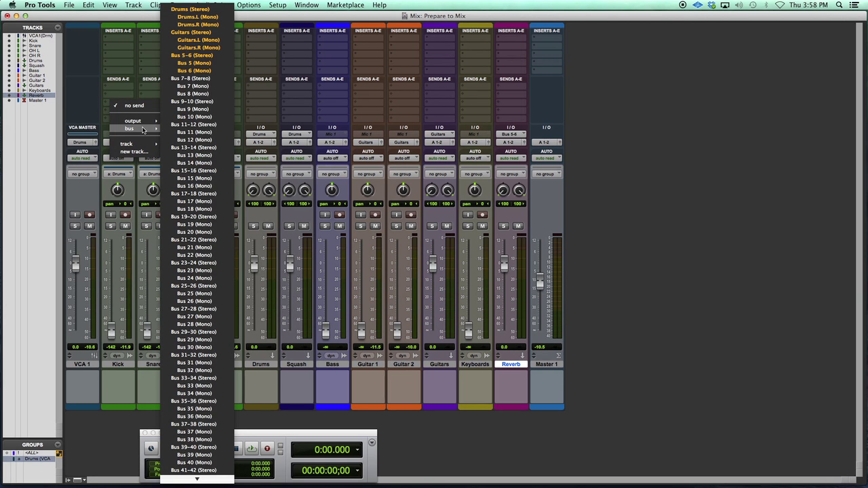
click(194, 55)
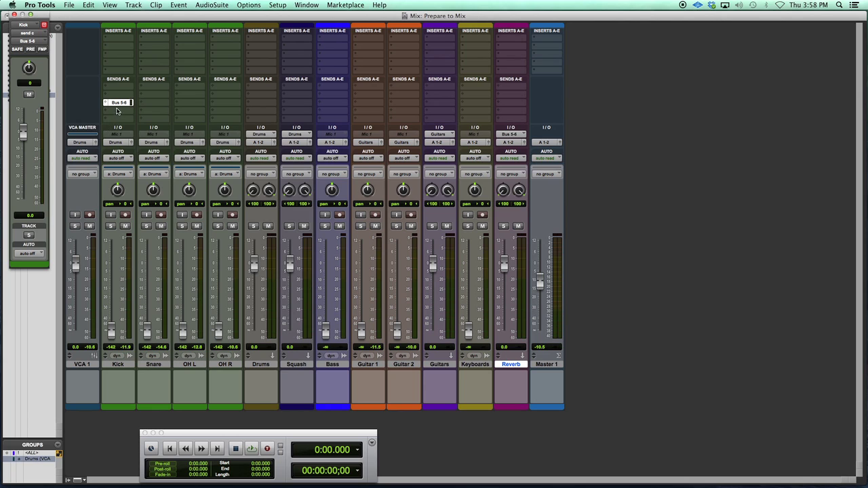
- Rename the Bus 5-6 path to 'Reverb' from Kick's send options
right_click(119, 106)
click(155, 135)
text(Re)
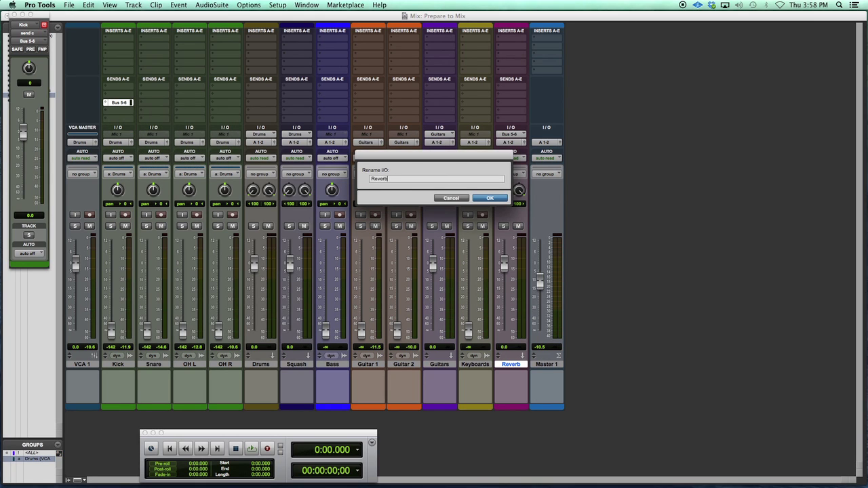
text(verb)
key(Return)
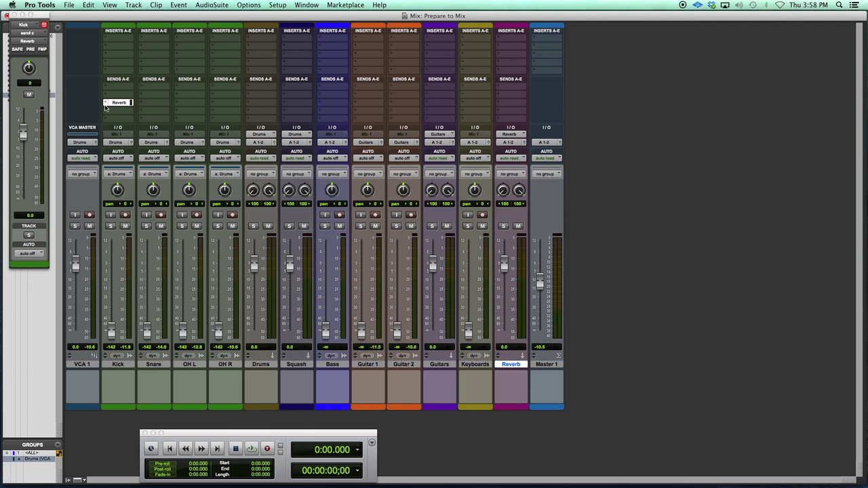
- Set Kick's Reverb send to no send, then review the available buses for Kick
click(105, 103)
click(125, 88)
click(106, 104)
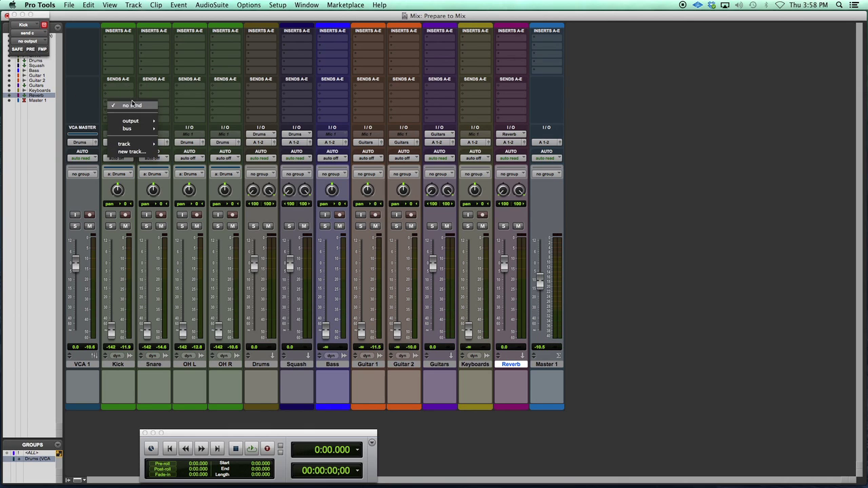
mouse_move(129, 128)
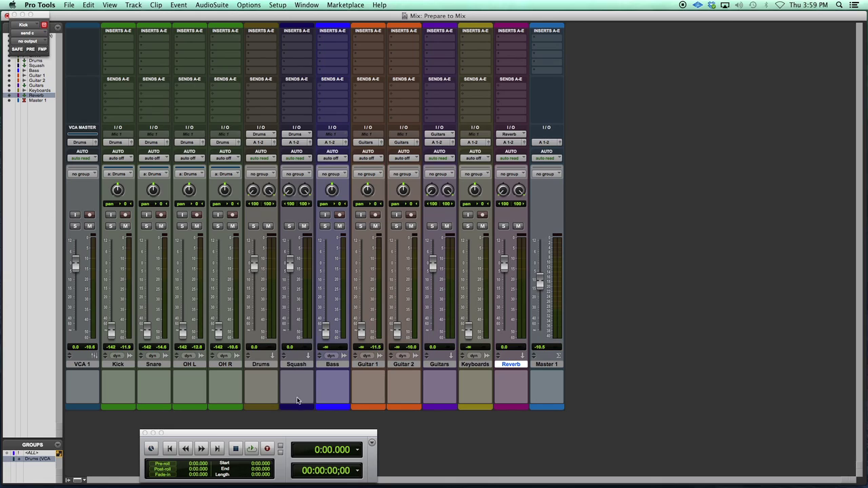
- Drag the Drums and Guitars channels to sit after Reverb, just before Master 1
click(262, 365)
drag(261, 366, 527, 391)
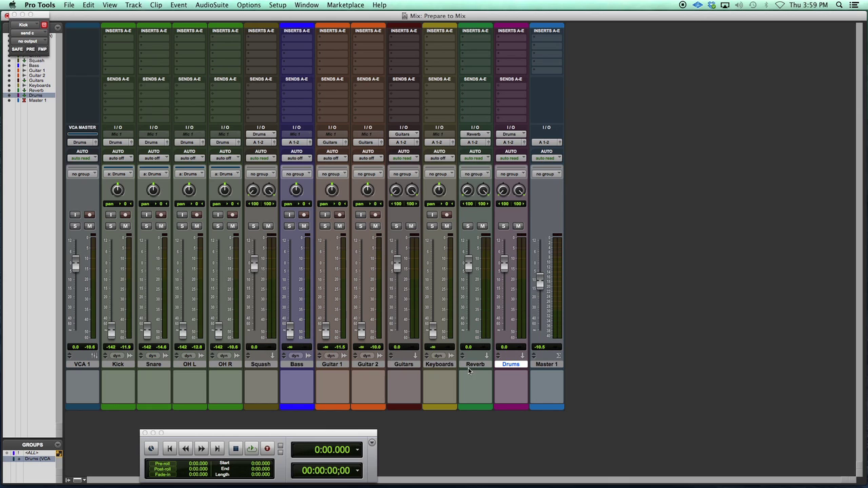
drag(391, 367, 531, 371)
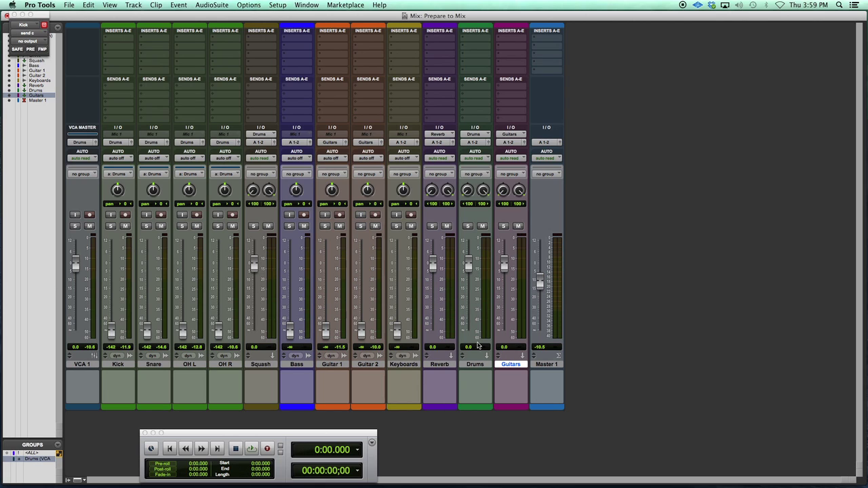
- Apply the dark olive colour swatch to both the Drums and Guitars tracks
double_click(474, 408)
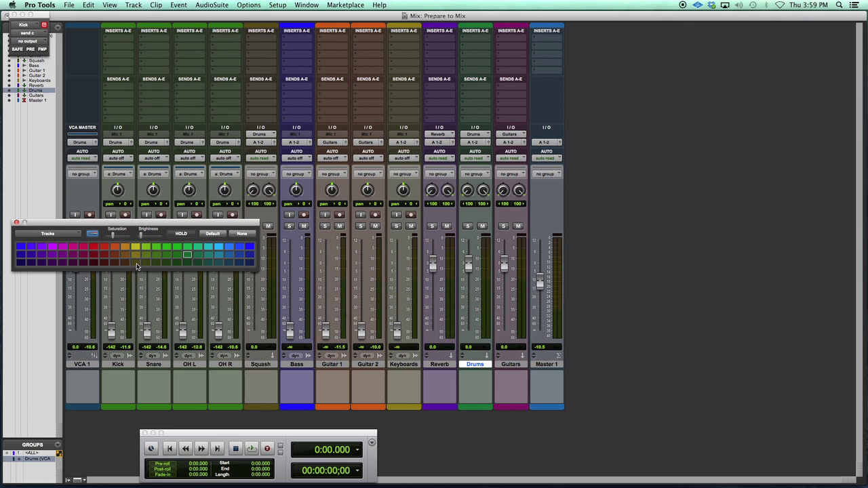
click(135, 263)
click(515, 408)
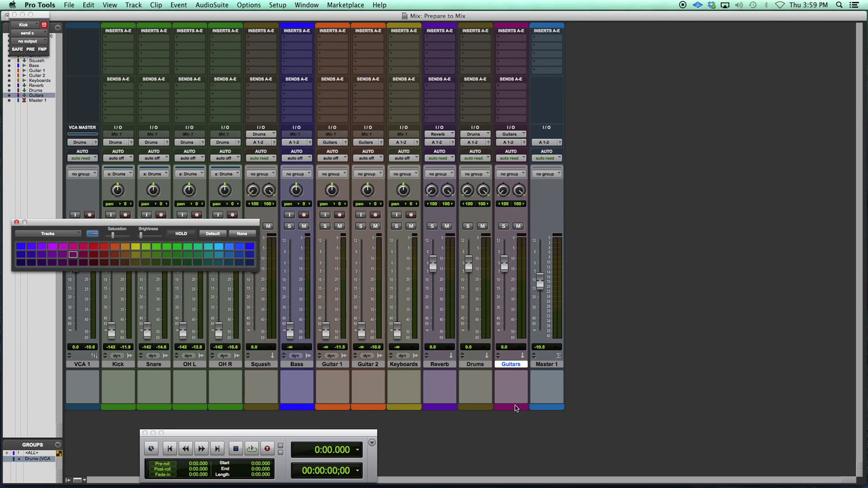
click(135, 263)
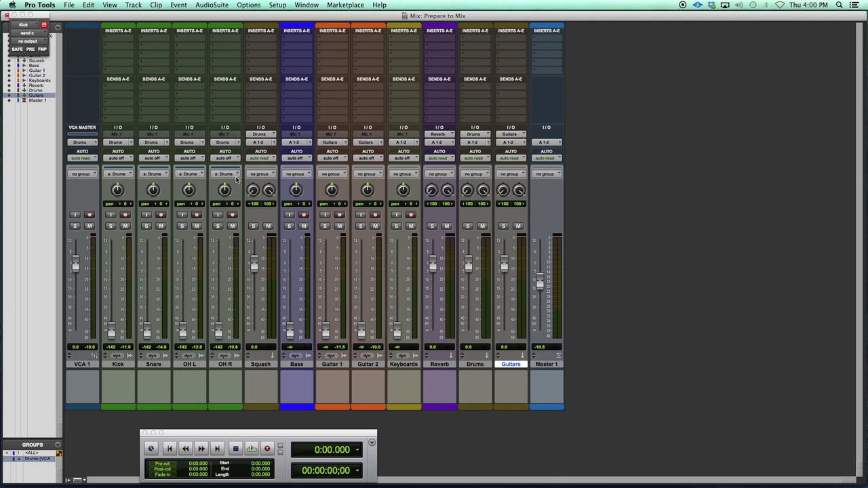
- Insert the EQ3 1-Band plug-in on Kick's first insert
click(105, 37)
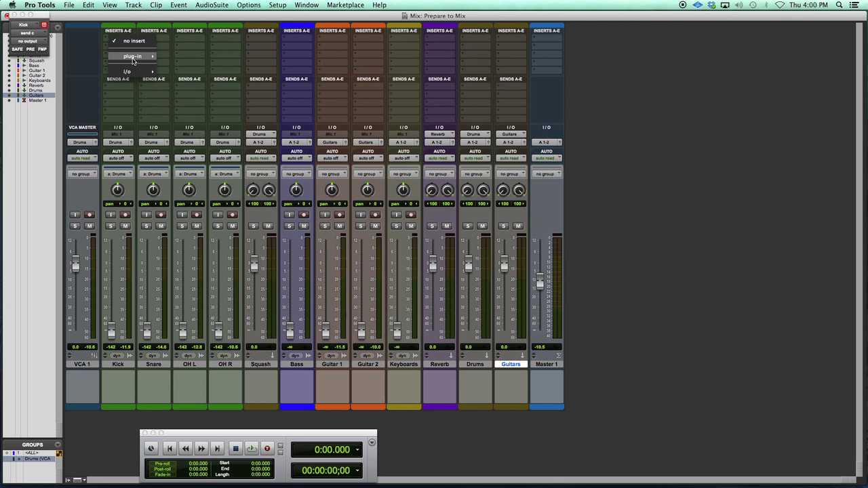
mouse_move(139, 56)
mouse_move(236, 60)
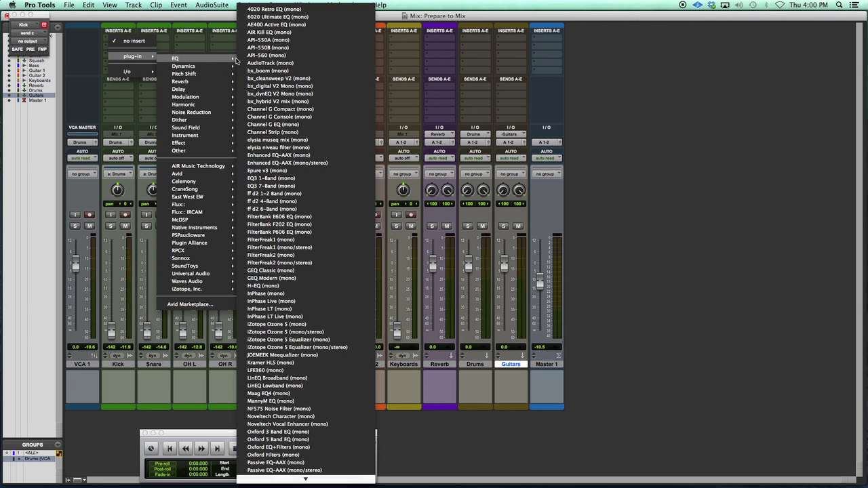
click(314, 179)
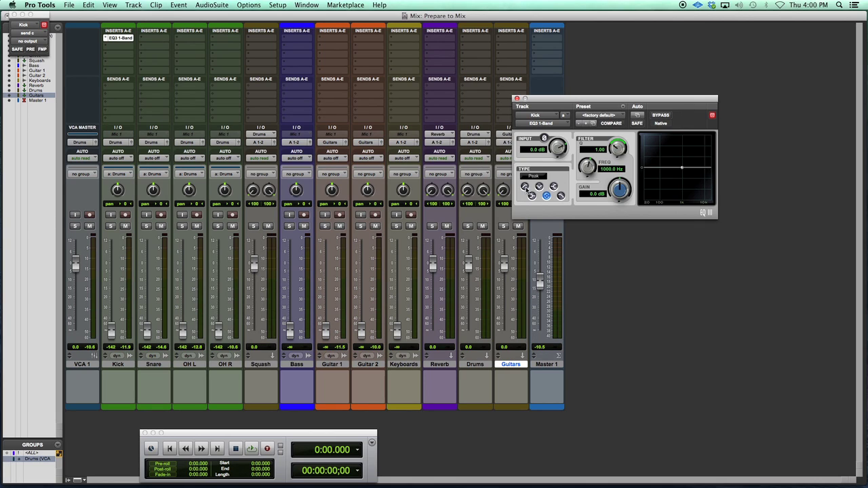
- Set the EQ to a 24 dB/oct high-pass at about 22.4 Hz and close the plug-in window
click(524, 187)
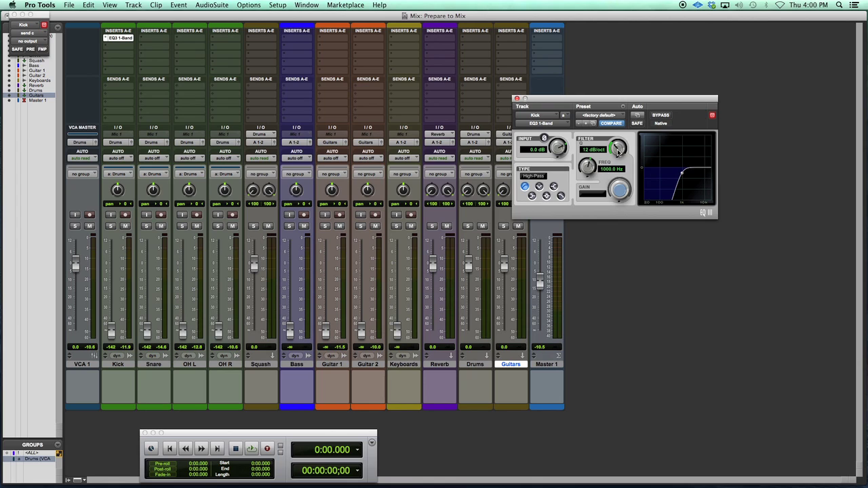
drag(616, 131, 636, 91)
drag(624, 142, 621, 83)
drag(587, 167, 594, 315)
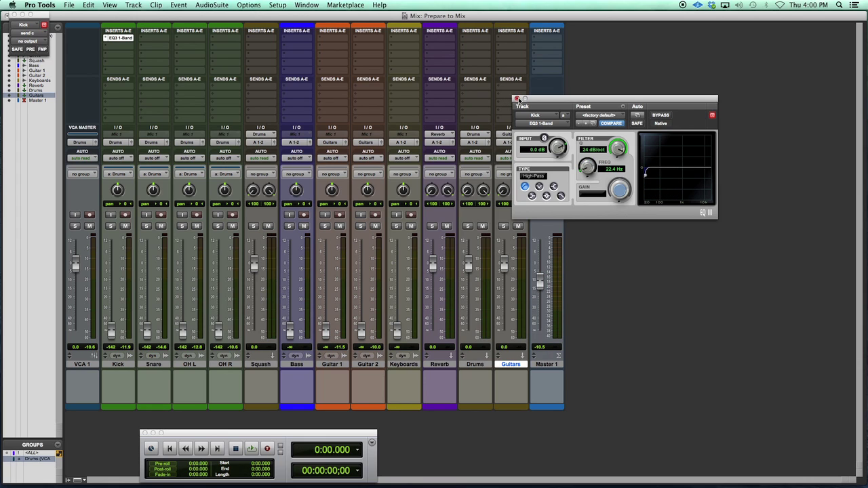
click(516, 98)
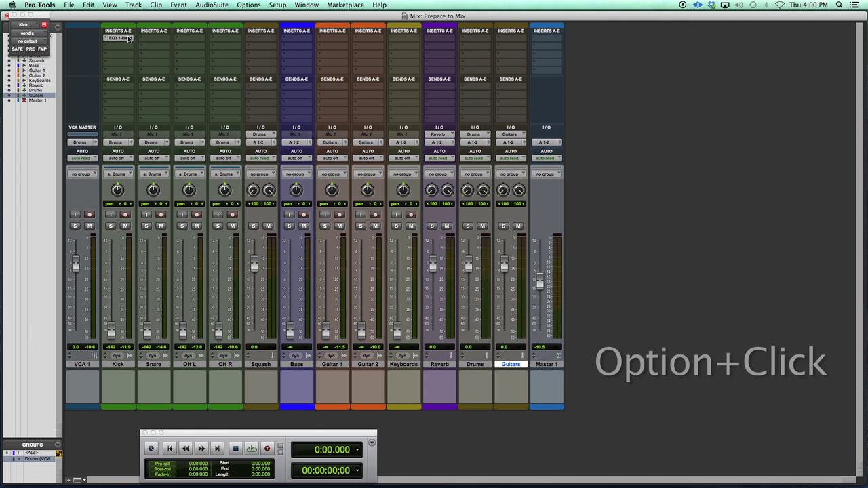
- Copy Kick's high-pass EQ3 1-Band insert into the Snare track's first insert slot
drag(121, 38, 226, 39)
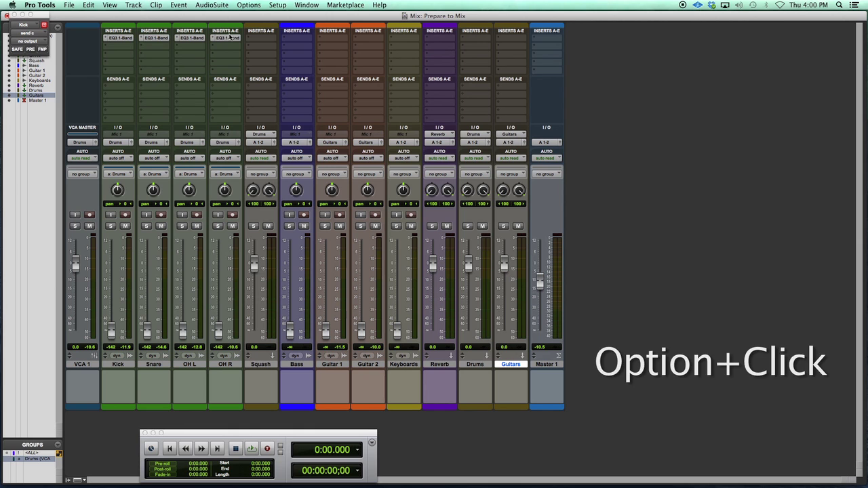